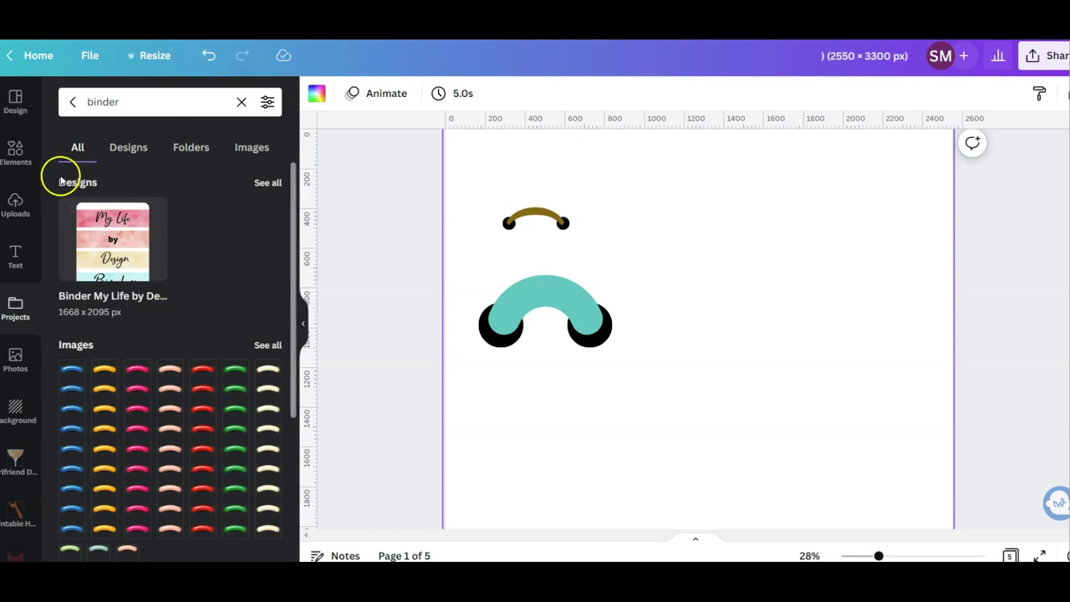
- Search Elements for 'binder rings' and filter the results to free graphics only
{"action": "left_click", "coordinate": [15, 153]}
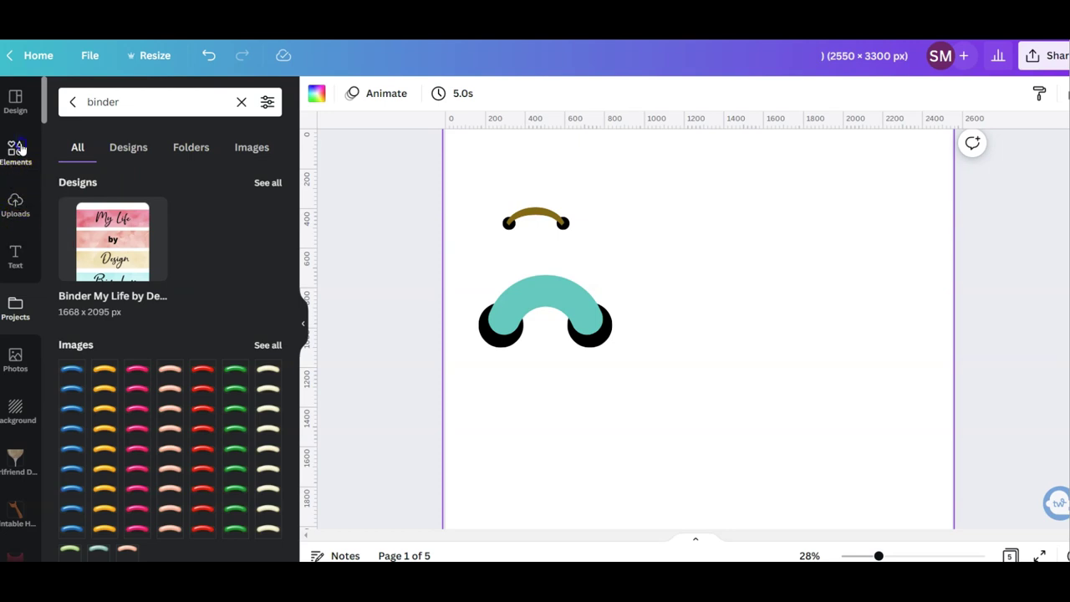
{"action": "left_click", "coordinate": [135, 103]}
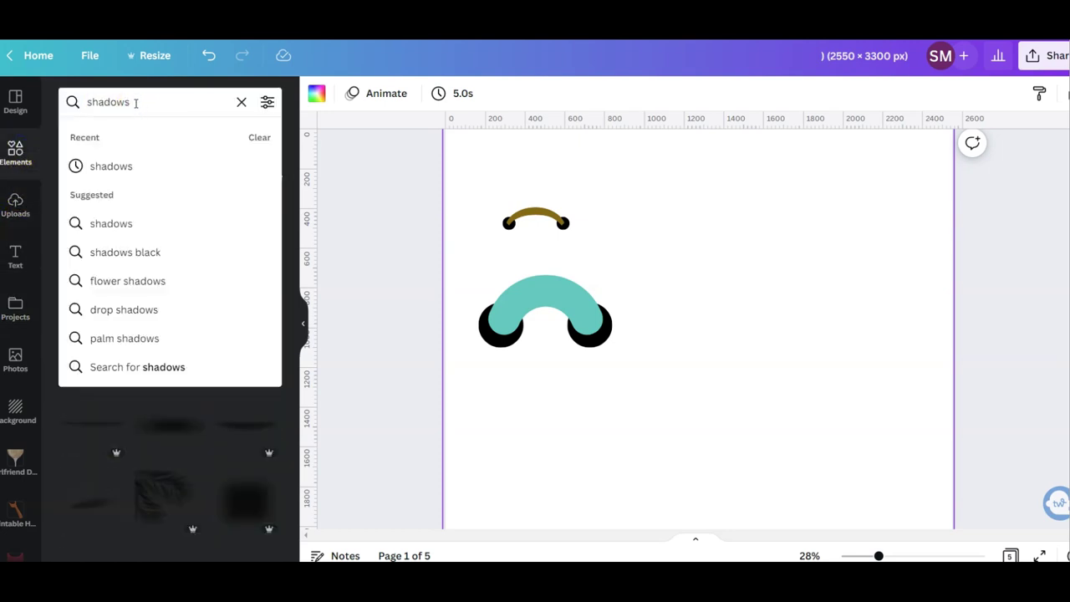
{"action": "key", "text": "BackSpace"}
{"action": "key", "text": "BackSpace"}
{"action": "key", "text": "BackSpace"}
{"action": "key", "text": "BackSpace"}
{"action": "key", "text": "BackSpace"}
{"action": "key", "text": "BackSpace"}
{"action": "key", "text": "BackSpace"}
{"action": "type", "text": "binde"}
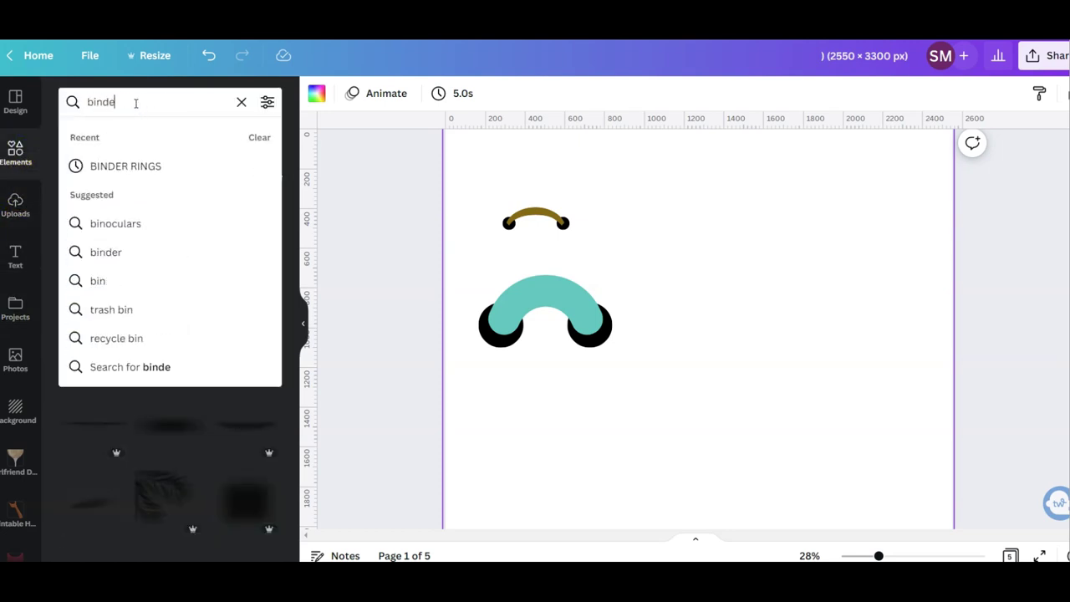
{"action": "type", "text": "r rings"}
{"action": "key", "text": "Return"}
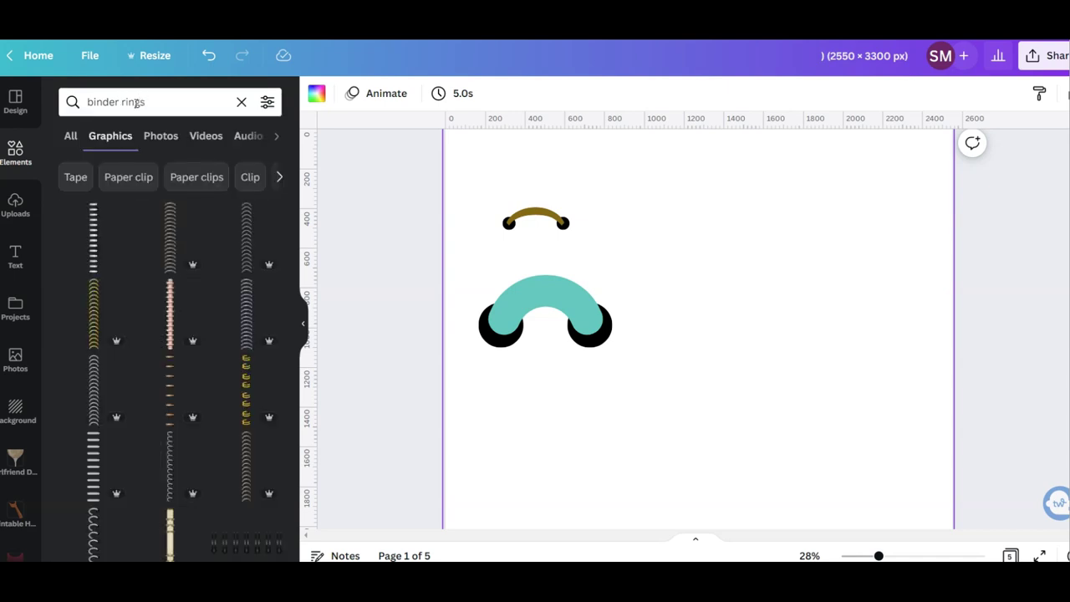
{"action": "left_click", "coordinate": [150, 104]}
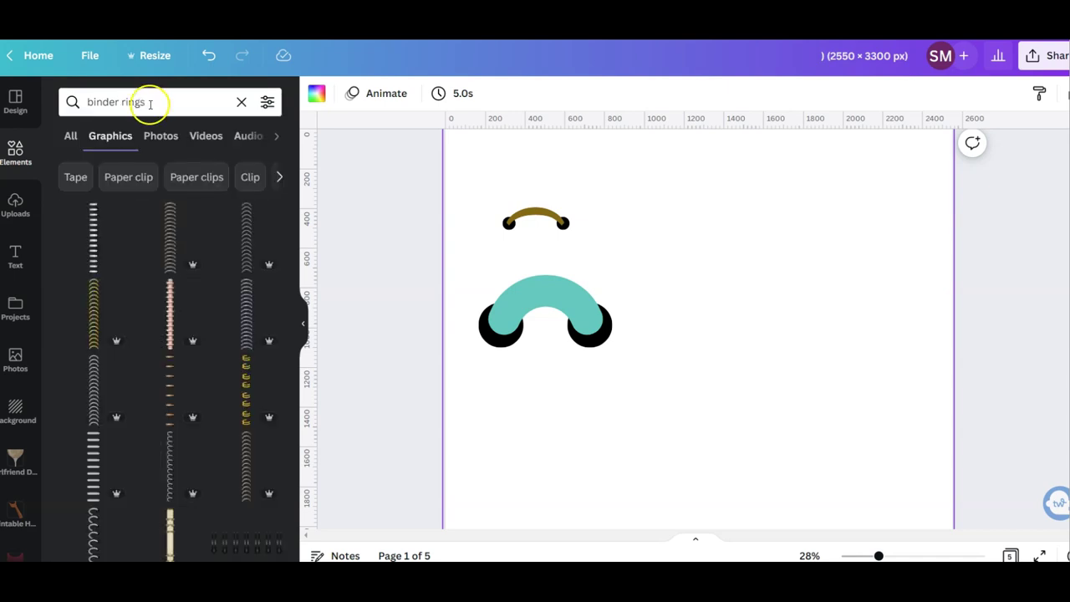
{"action": "left_click", "coordinate": [263, 102]}
{"action": "scroll", "coordinate": [185, 347], "scroll_direction": "down", "scroll_amount": 2}
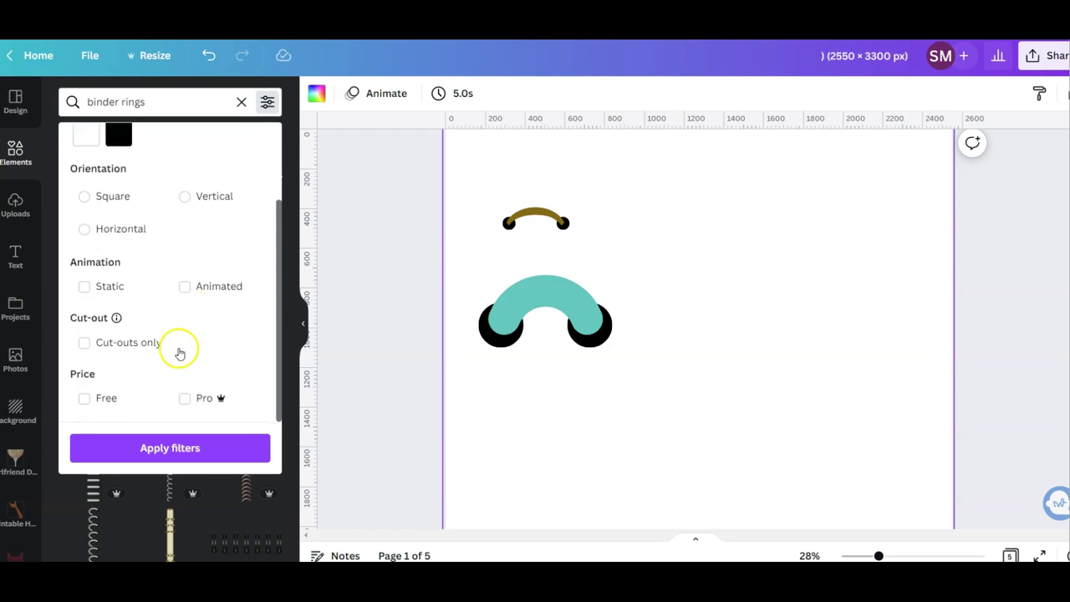
{"action": "left_click", "coordinate": [84, 399]}
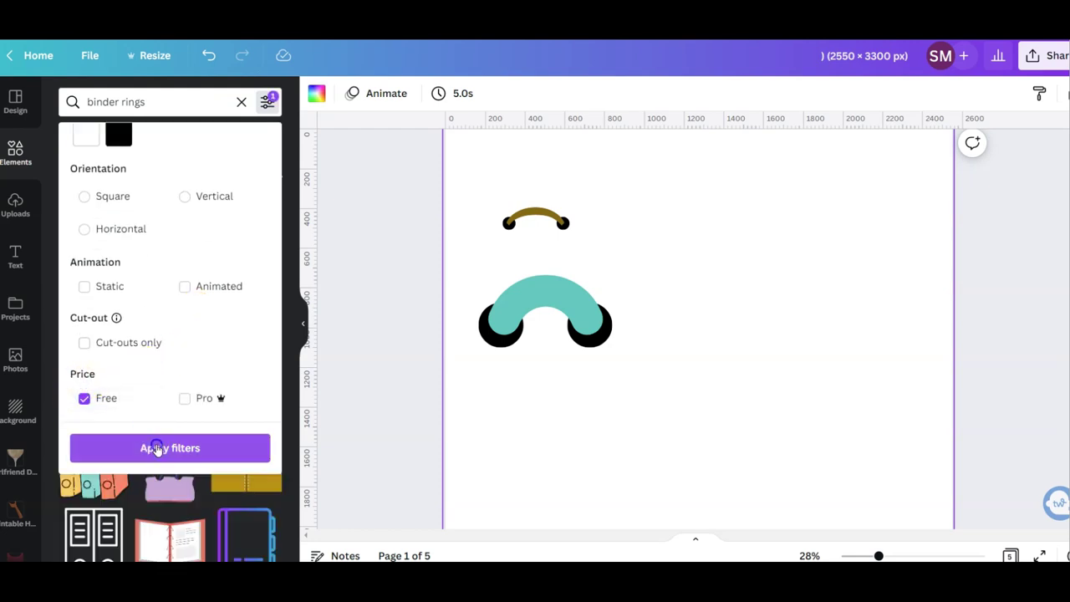
{"action": "left_click", "coordinate": [155, 447]}
- Add the spiral binder-ring graphic, move it up near the page top, and zoom in
{"action": "left_click", "coordinate": [114, 251]}
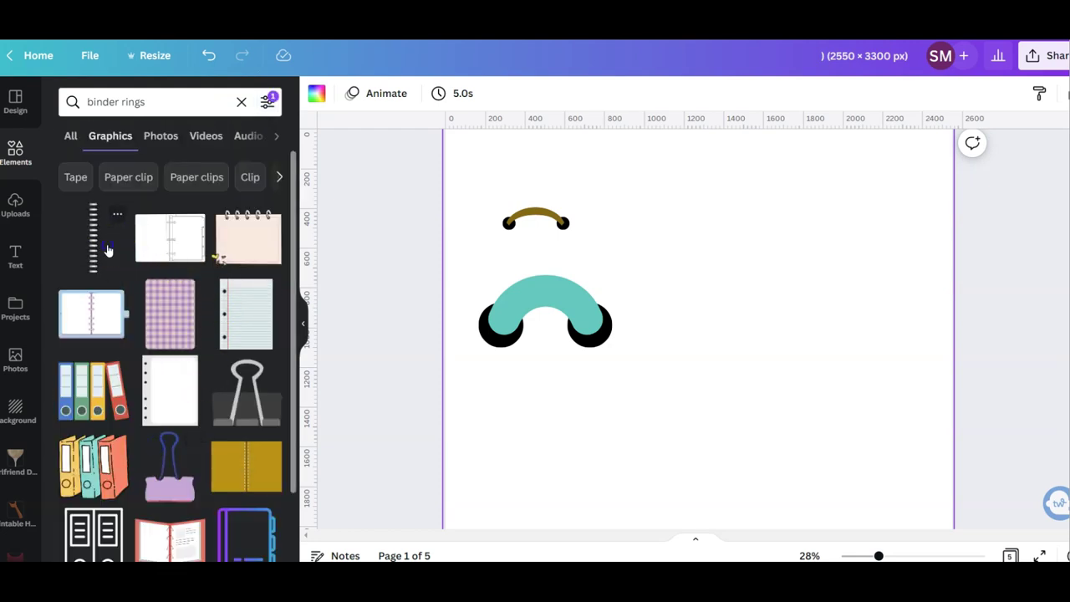
{"action": "left_click_drag", "start_coordinate": [689, 349], "coordinate": [706, 222]}
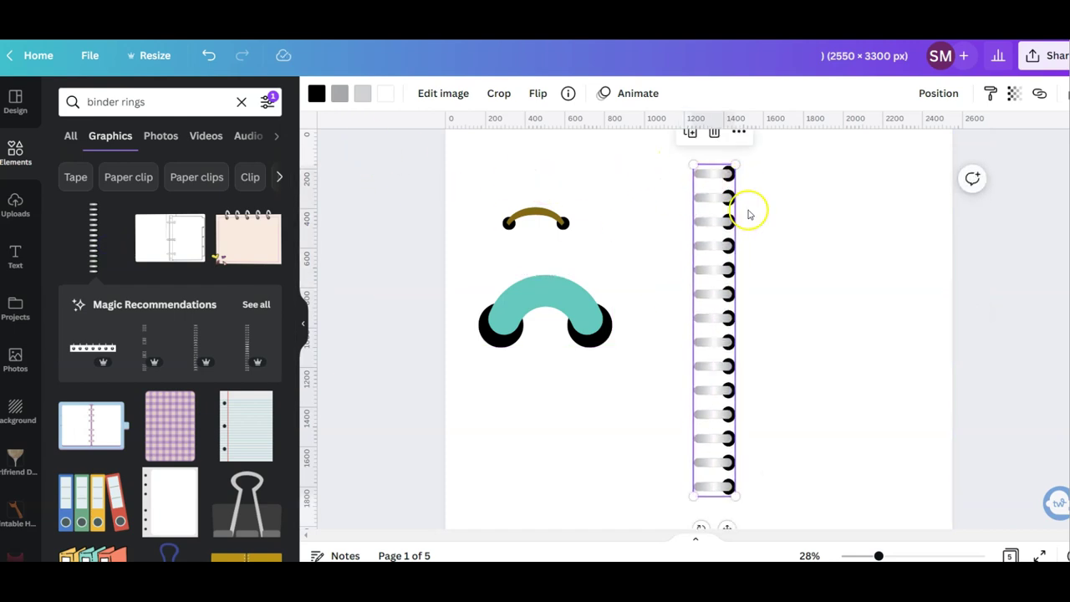
{"action": "left_click_drag", "start_coordinate": [878, 556], "coordinate": [889, 556]}
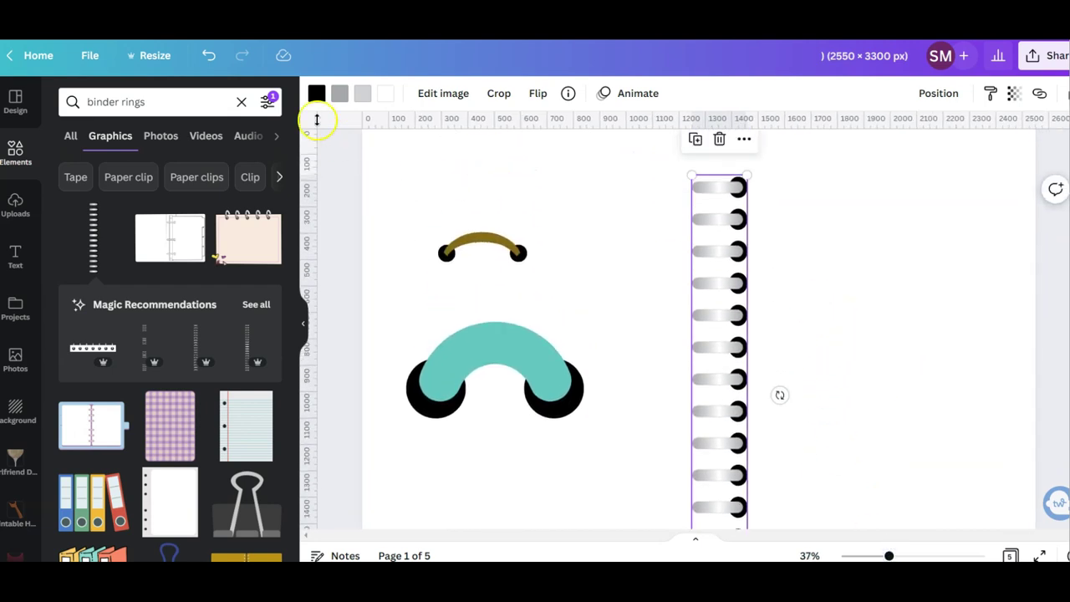
- Recolour the spiral strip's grey and light grey tones to olive, then custom gold #BB9014
{"action": "left_click", "coordinate": [338, 94]}
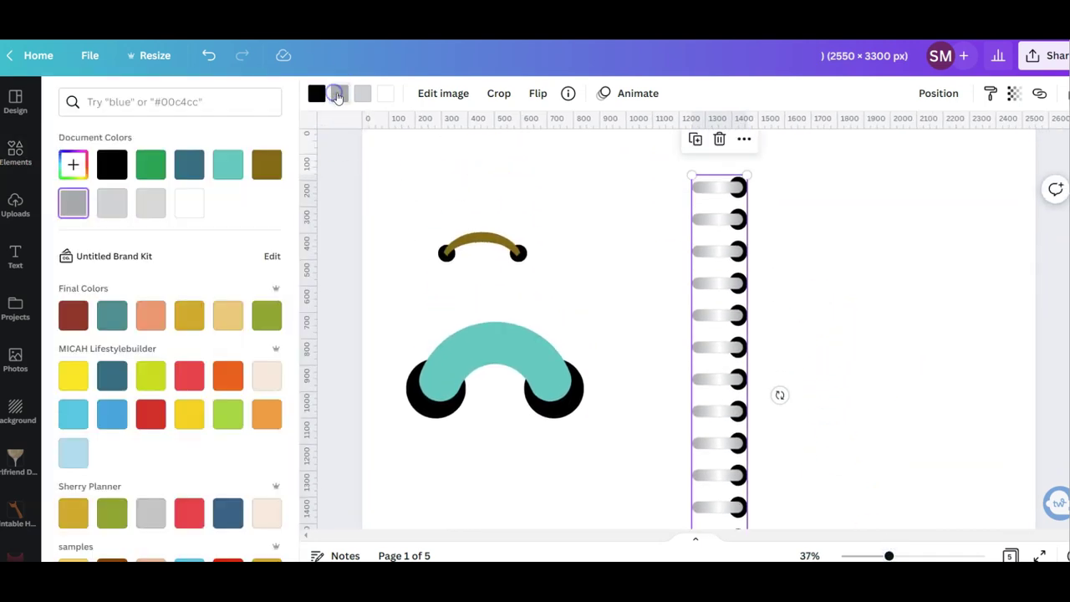
{"action": "left_click", "coordinate": [269, 166]}
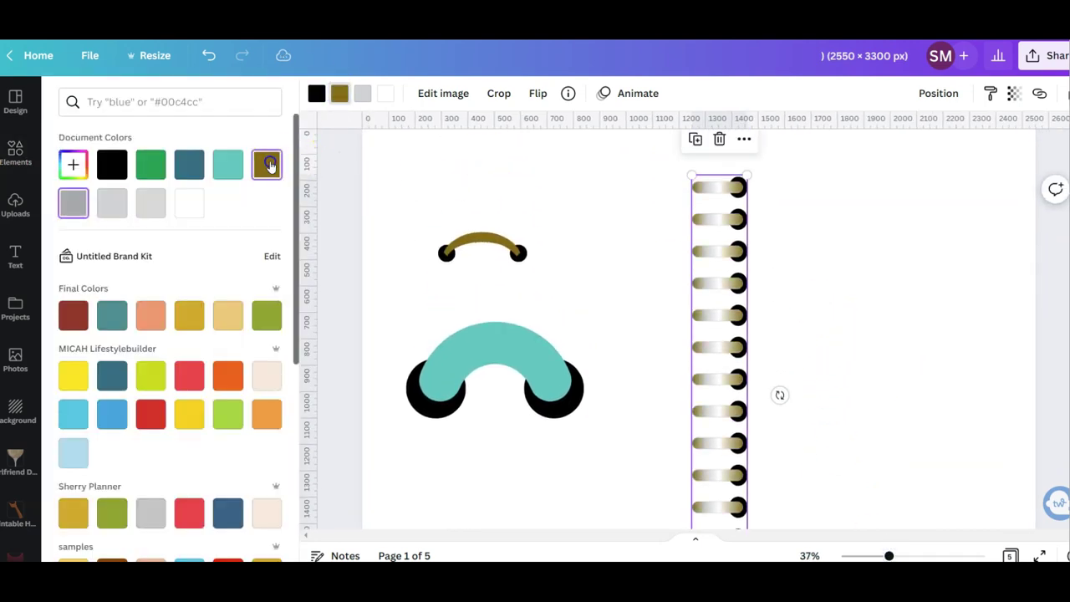
{"action": "left_click", "coordinate": [362, 93]}
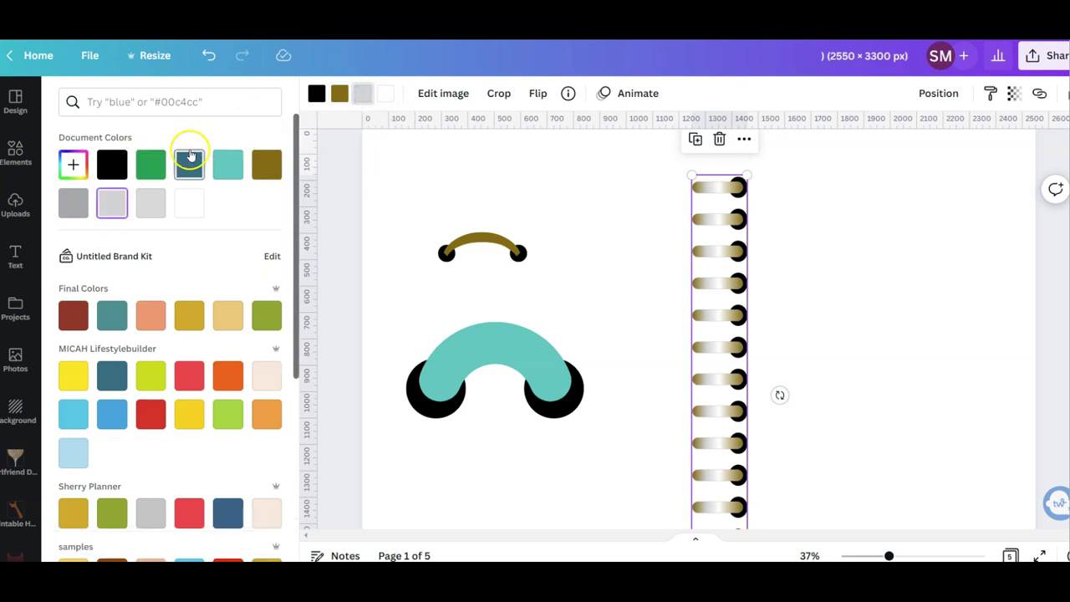
{"action": "left_click", "coordinate": [73, 164]}
{"action": "left_click", "coordinate": [266, 165]}
{"action": "left_click", "coordinate": [73, 165]}
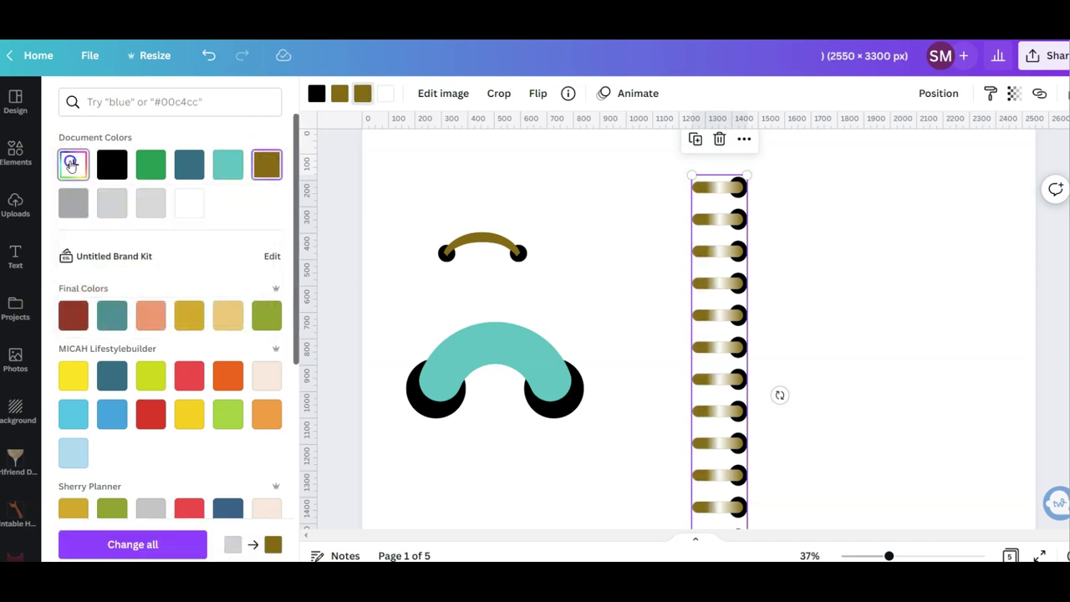
{"action": "mouse_move", "coordinate": [215, 226]}
{"action": "left_mouse_down"}
{"action": "mouse_move", "coordinate": [242, 231]}
{"action": "mouse_move", "coordinate": [227, 203]}
{"action": "mouse_move", "coordinate": [250, 240]}
{"action": "mouse_move", "coordinate": [251, 200]}
{"action": "mouse_move", "coordinate": [199, 220]}
{"action": "mouse_move", "coordinate": [198, 237]}
{"action": "left_mouse_up"}
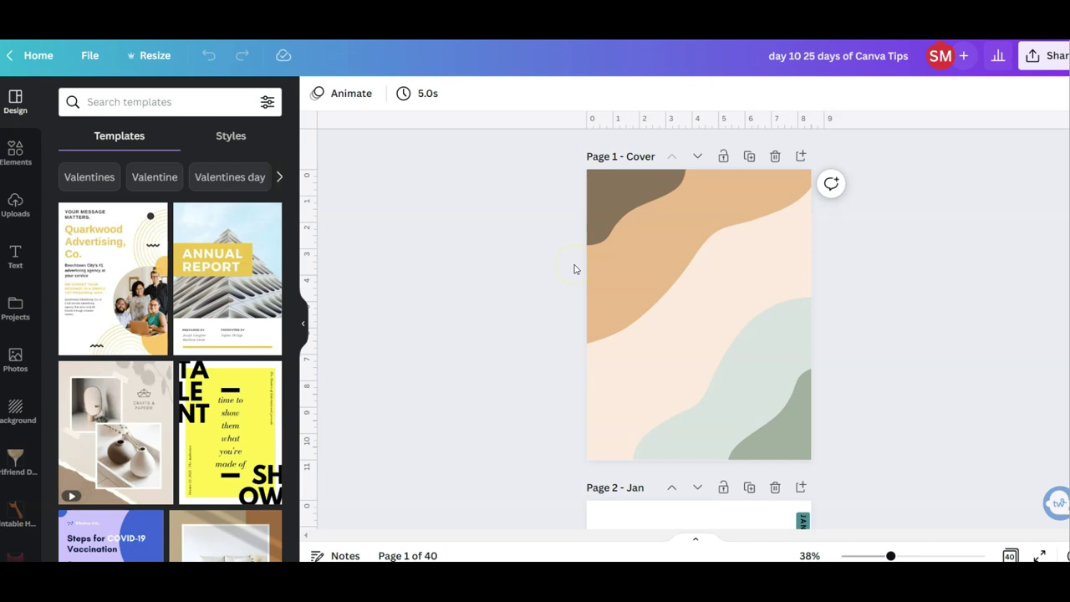
- Paste the gold spiral ring strip onto the cover and move it toward the left edge
{"action": "left_click", "coordinate": [610, 279]}
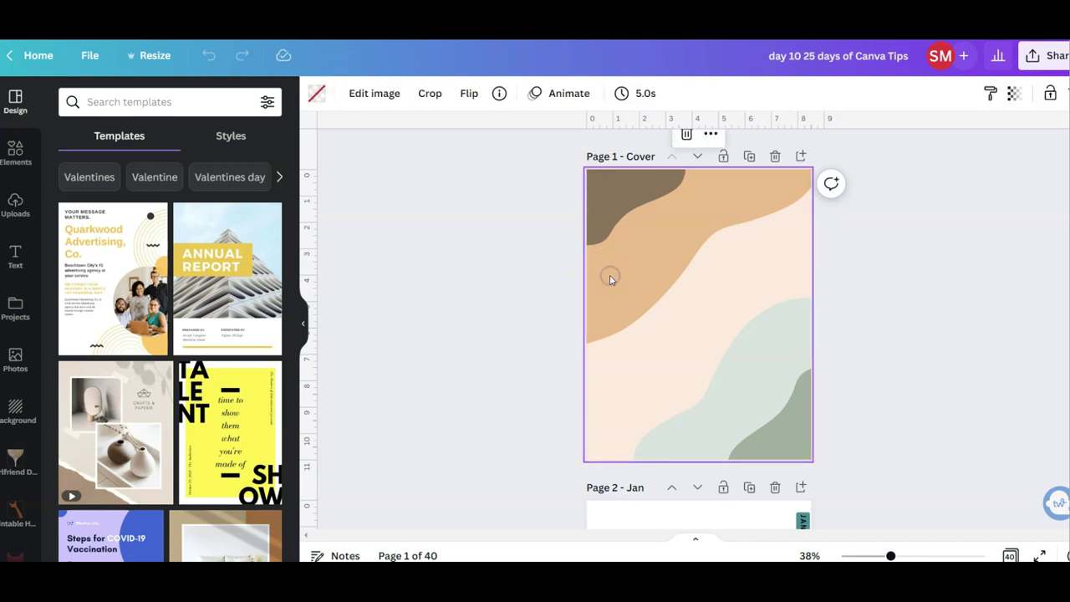
{"action": "key", "text": "ctrl+v"}
{"action": "left_click_drag", "start_coordinate": [610, 279], "coordinate": [593, 280]}
- Fade the cover background to 77 transparency
{"action": "left_click", "coordinate": [834, 231]}
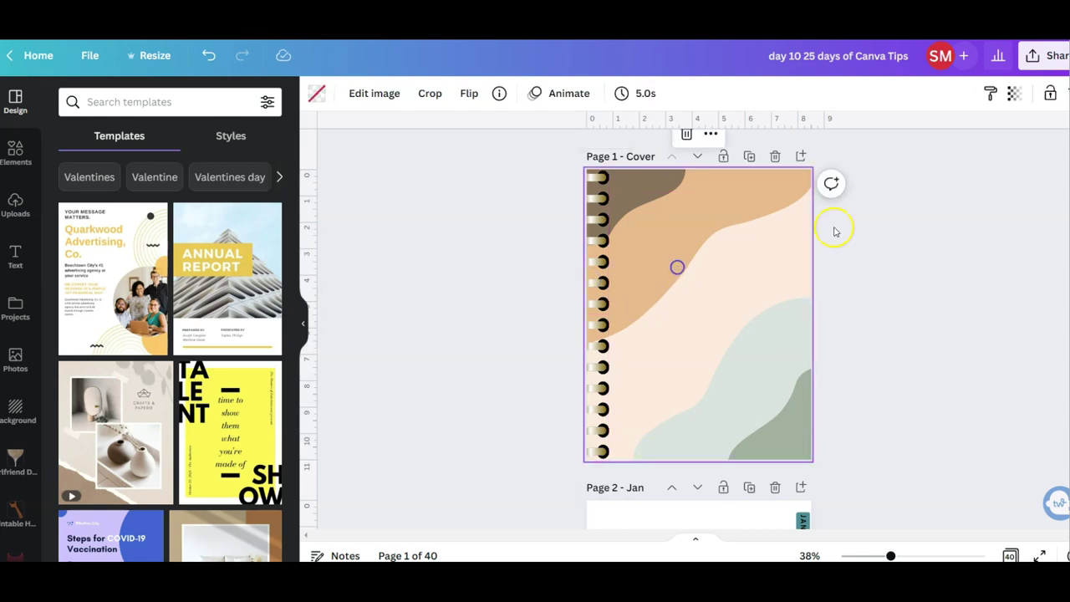
{"action": "left_click", "coordinate": [1013, 93]}
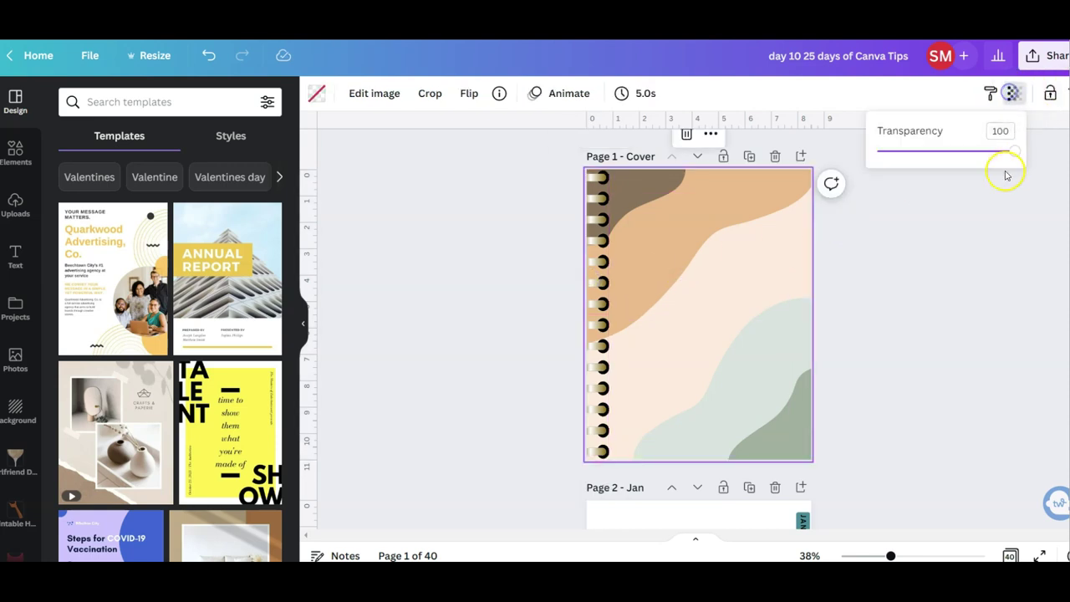
{"action": "left_click_drag", "start_coordinate": [1012, 151], "coordinate": [984, 159]}
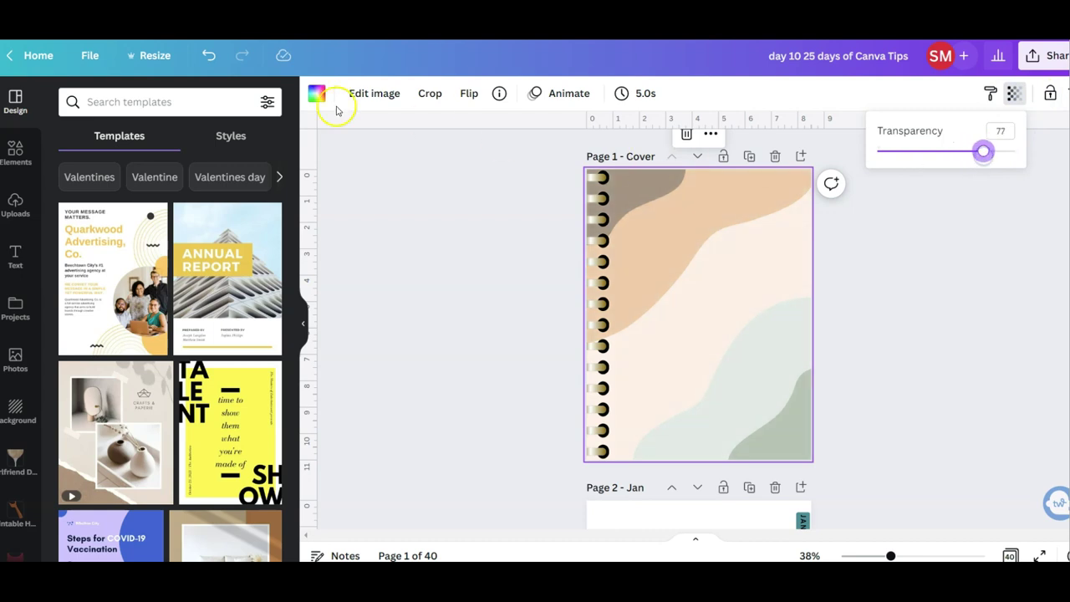
- Search Elements for 'backgrounds' and show only graphic results
{"action": "left_click", "coordinate": [17, 151]}
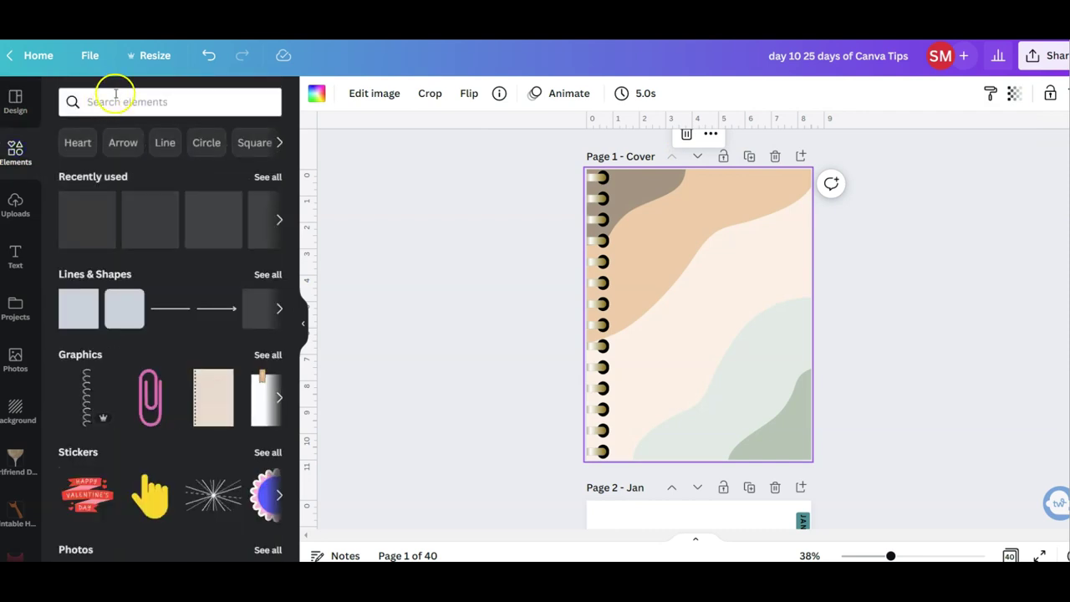
{"action": "left_click", "coordinate": [114, 96]}
{"action": "type", "text": "backgrounds"}
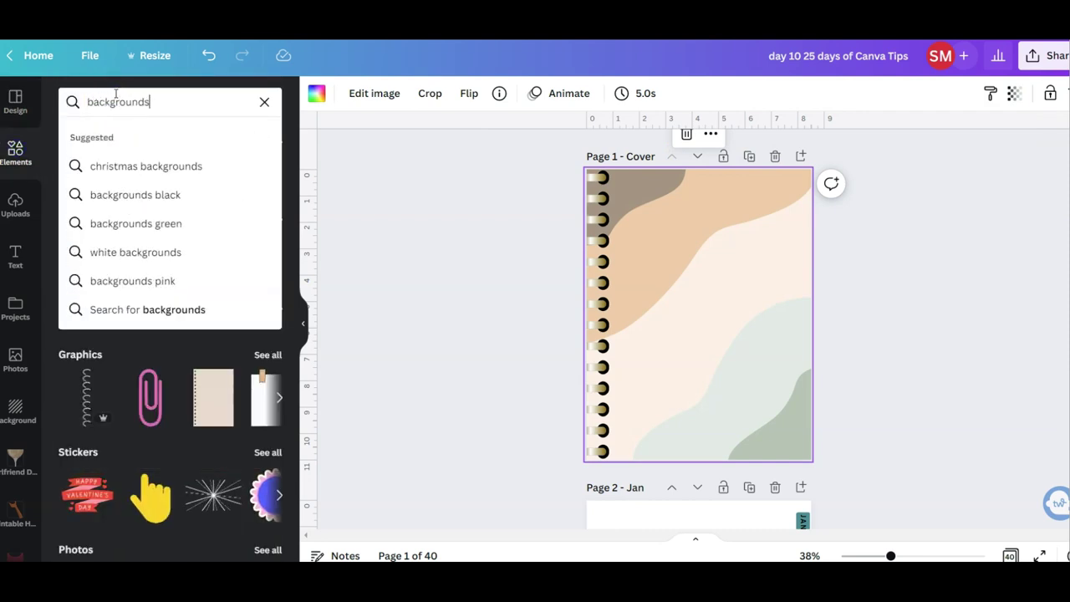
{"action": "key", "text": "Return"}
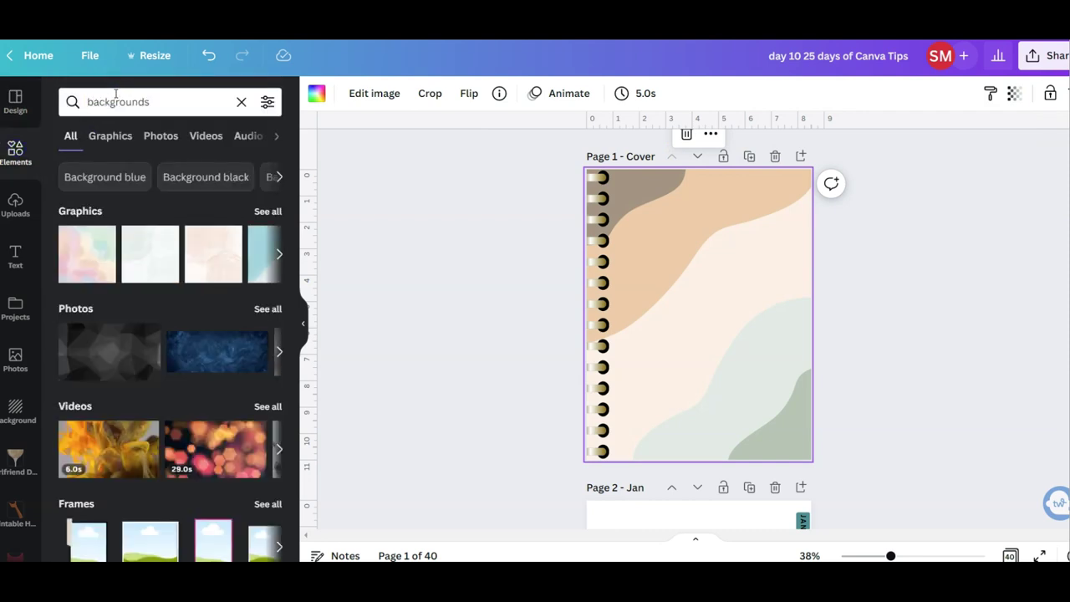
{"action": "scroll", "coordinate": [182, 470], "scroll_direction": "down", "scroll_amount": 2}
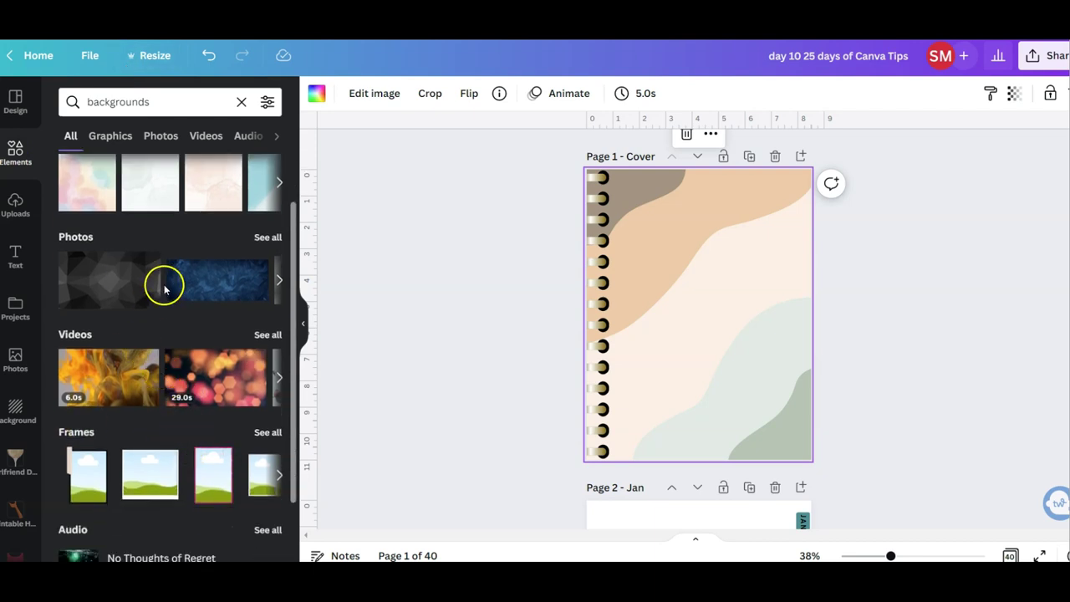
{"action": "scroll", "coordinate": [134, 305], "scroll_direction": "down", "scroll_amount": 2}
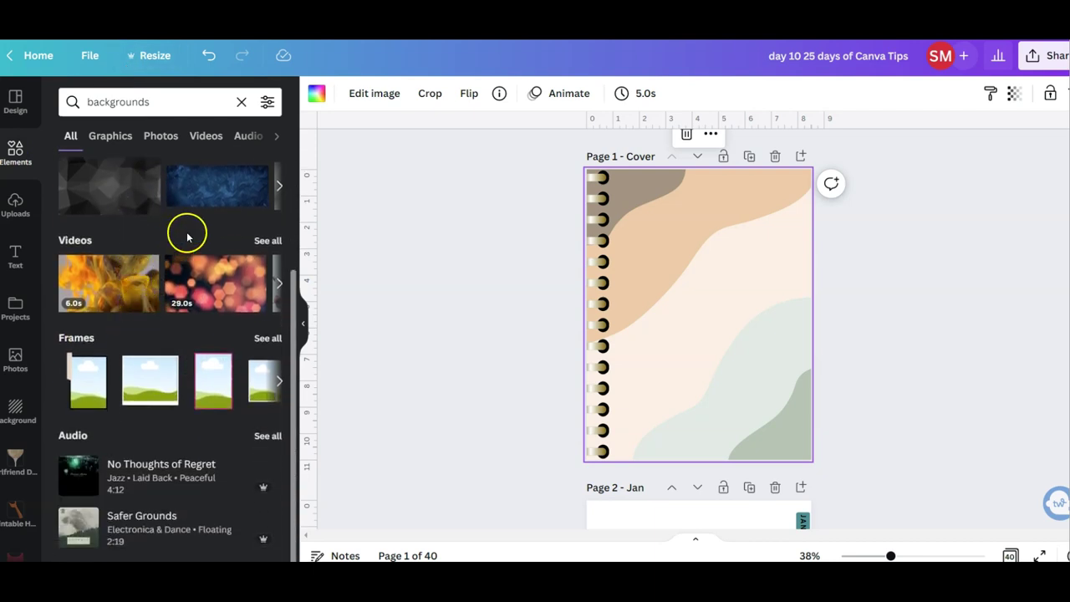
{"action": "scroll", "coordinate": [234, 180], "scroll_direction": "up", "scroll_amount": 3}
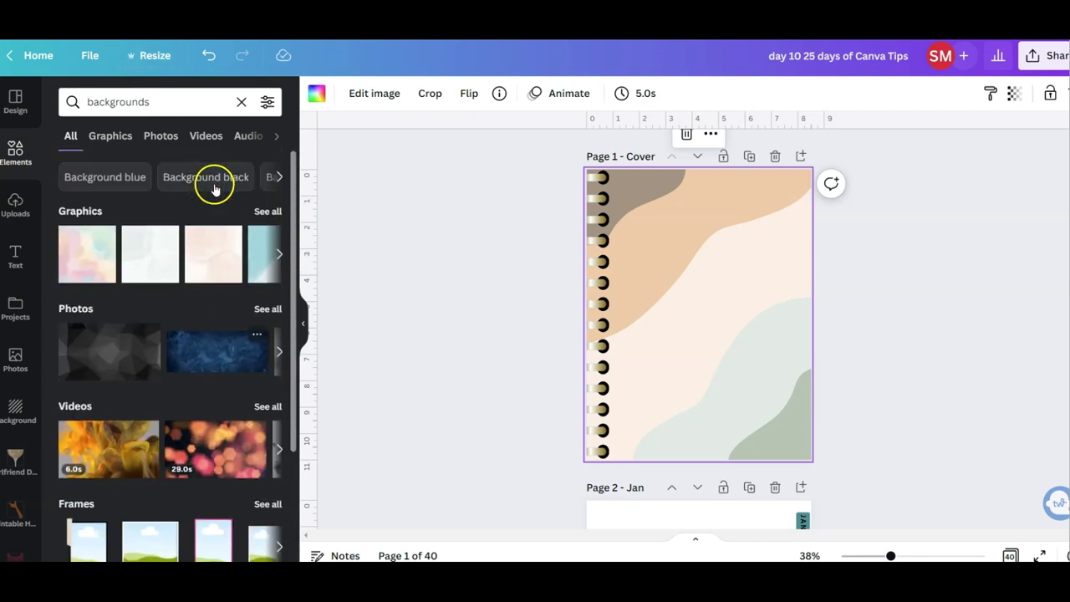
{"action": "left_click", "coordinate": [110, 135]}
{"action": "left_click", "coordinate": [346, 313]}
- Add the red textured square and stretch it from the top-left to cover the whole page
{"action": "left_click", "coordinate": [121, 372]}
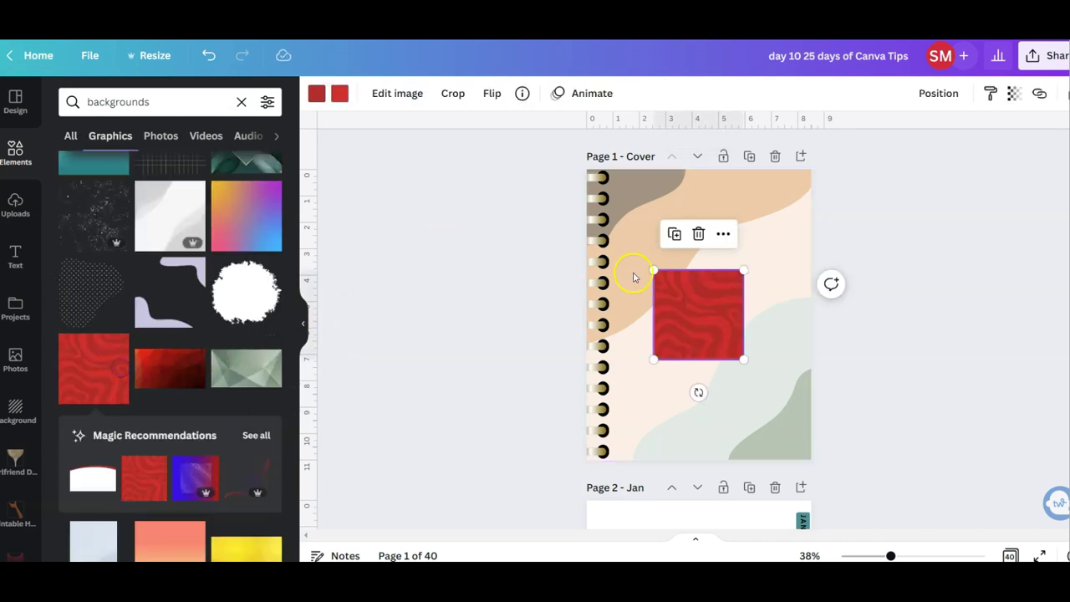
{"action": "left_click_drag", "start_coordinate": [693, 310], "coordinate": [619, 217]}
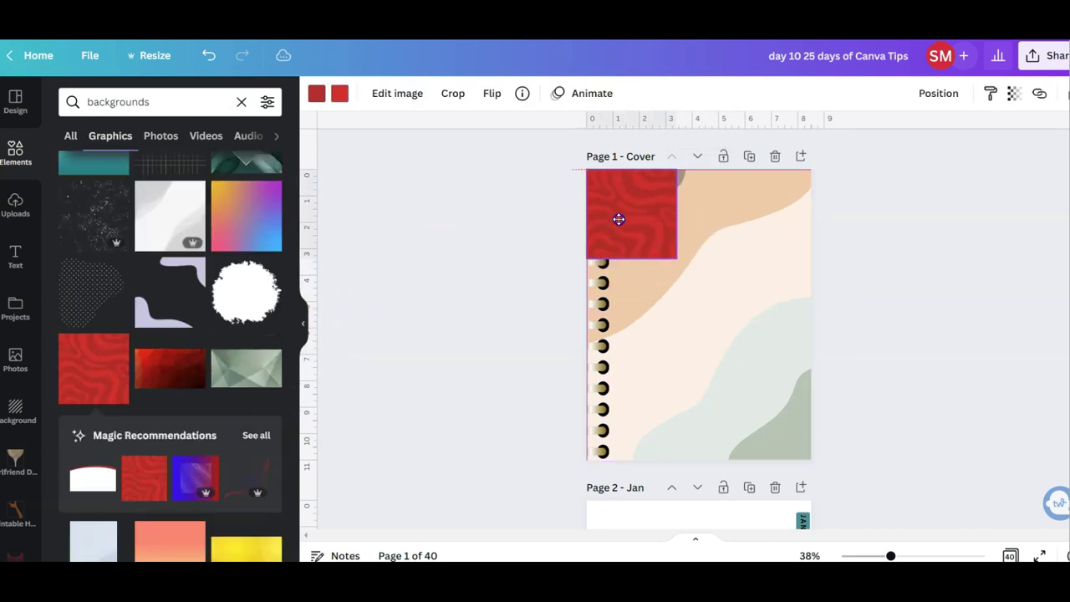
{"action": "left_click_drag", "start_coordinate": [675, 261], "coordinate": [845, 482]}
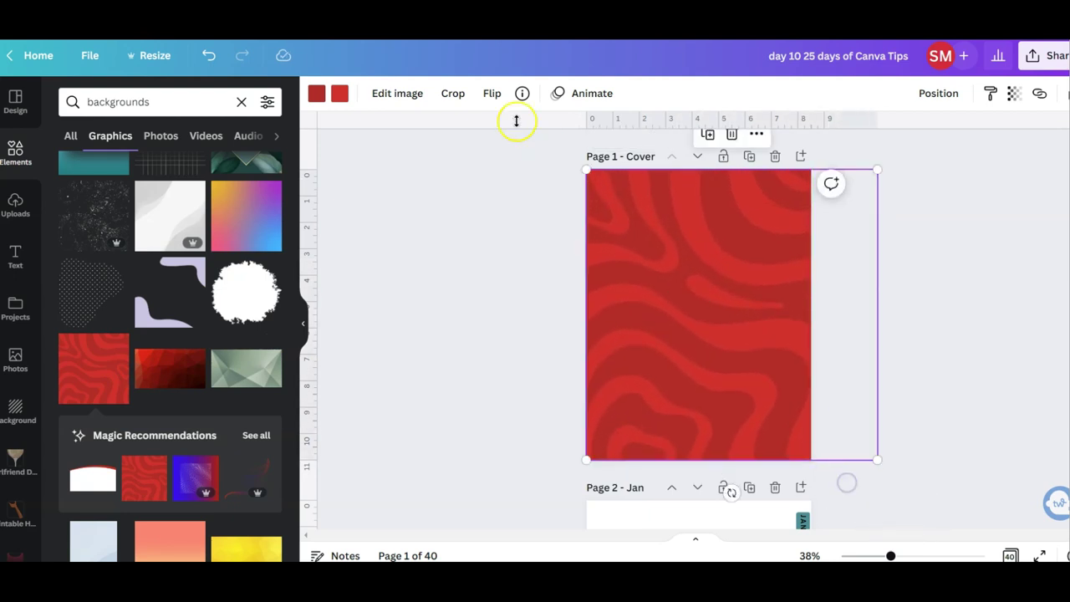
- Send the red background backward so it sits behind the gold spiral rings
{"action": "left_click", "coordinate": [935, 93]}
{"action": "left_click", "coordinate": [883, 137]}
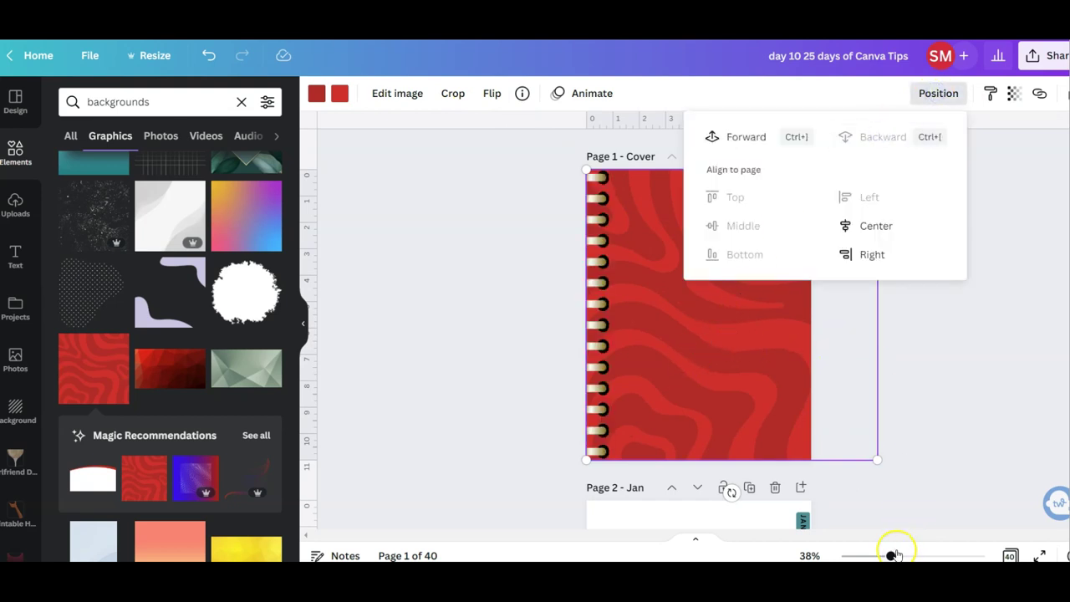
{"action": "left_click_drag", "start_coordinate": [891, 555], "coordinate": [903, 555]}
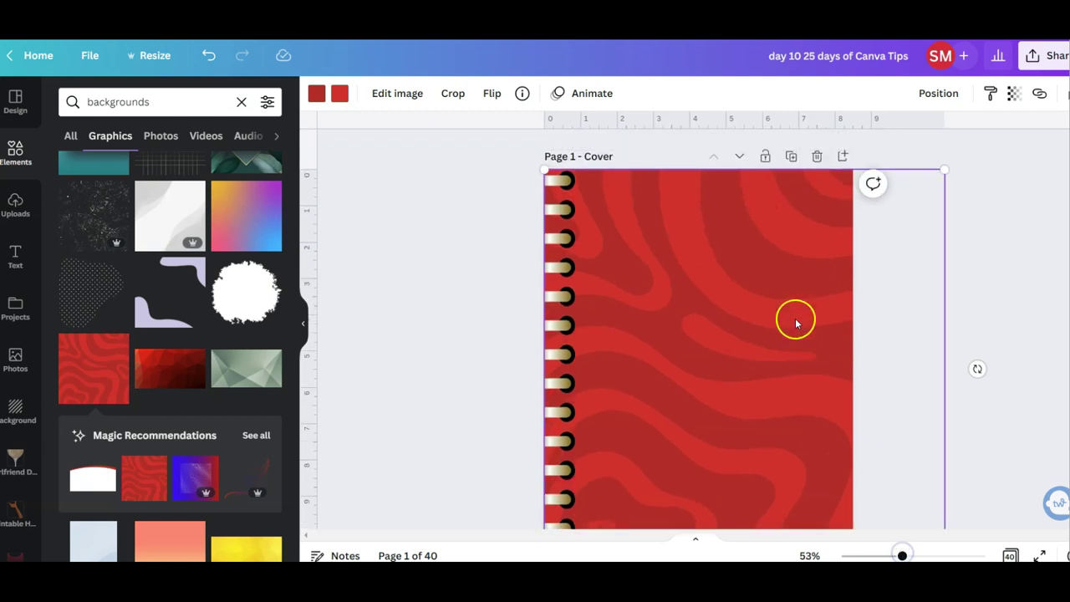
{"action": "scroll", "coordinate": [795, 318], "scroll_direction": "up", "scroll_amount": 1}
- Undo accidental moves, restoring the spiral binding to the left edge and the background's full width
{"action": "left_click", "coordinate": [554, 267]}
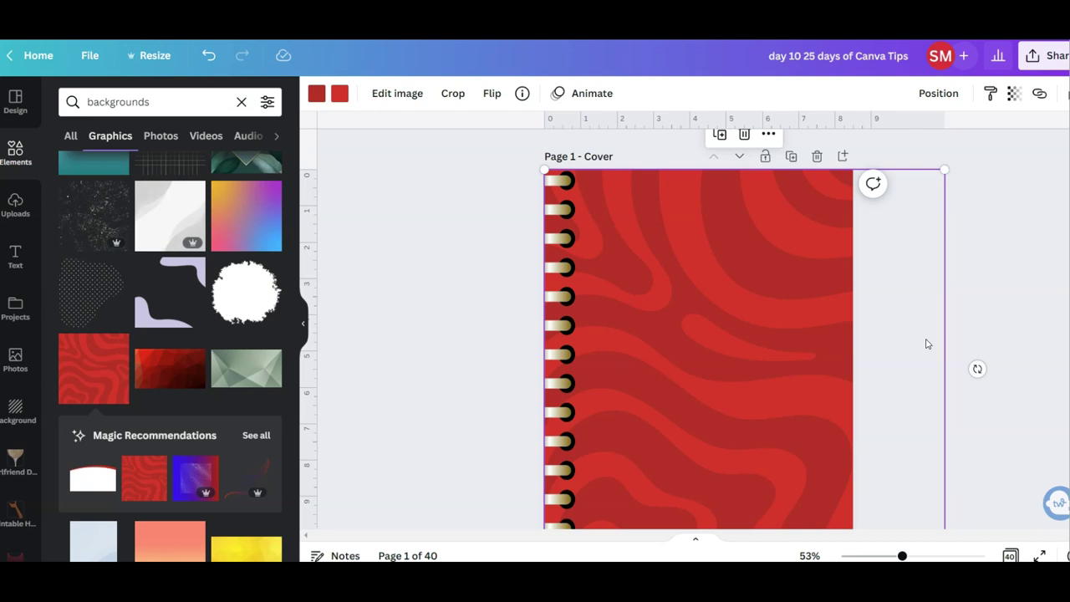
{"action": "left_click", "coordinate": [569, 192]}
{"action": "left_click", "coordinate": [704, 335]}
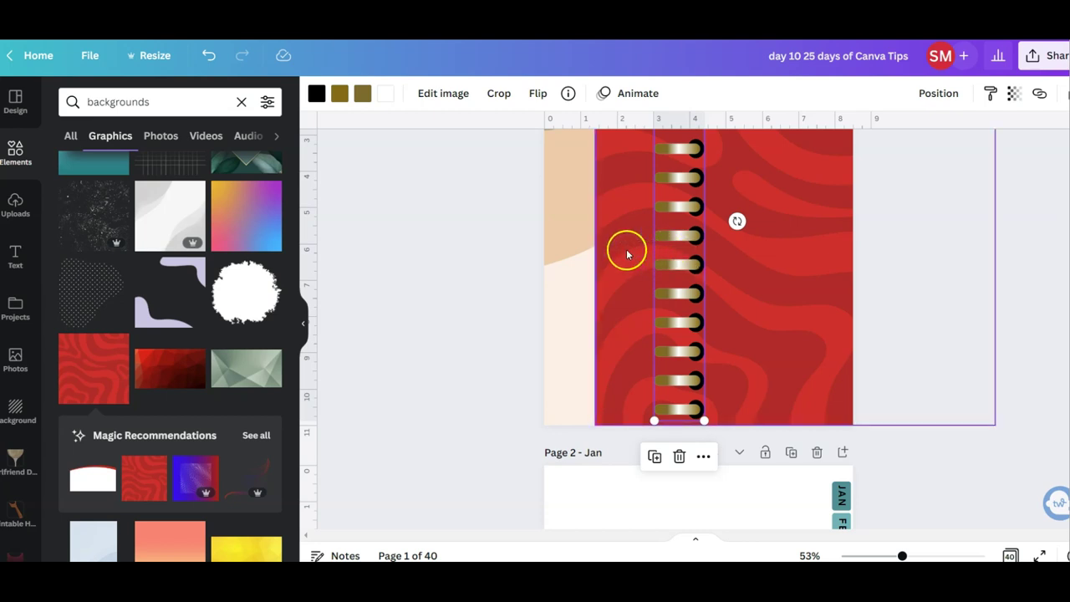
{"action": "left_click", "coordinate": [208, 55]}
{"action": "left_click", "coordinate": [208, 55]}
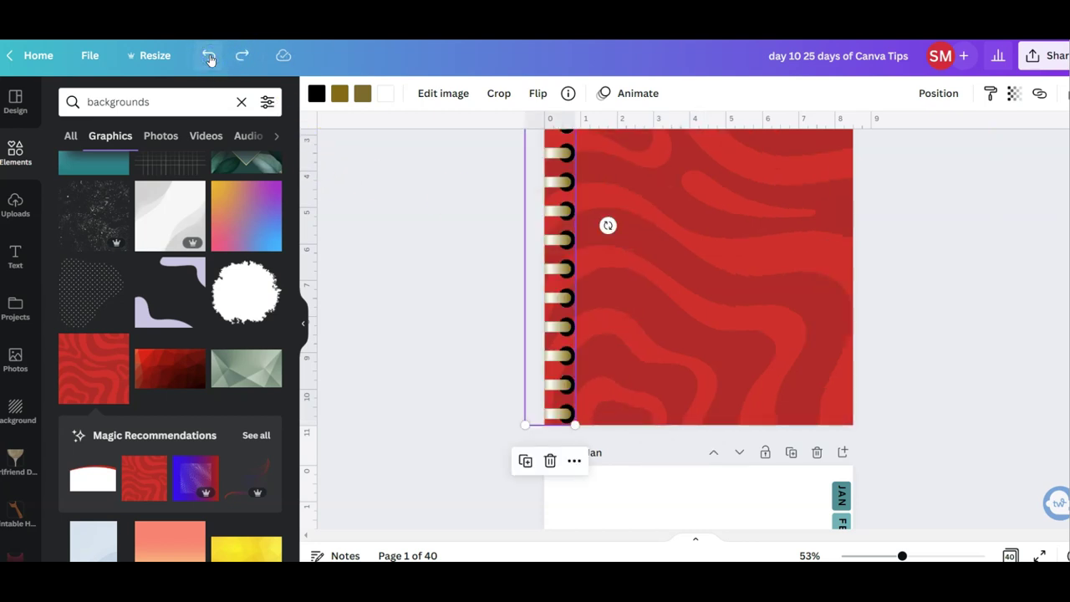
{"action": "scroll", "coordinate": [706, 297], "scroll_direction": "up", "scroll_amount": 3}
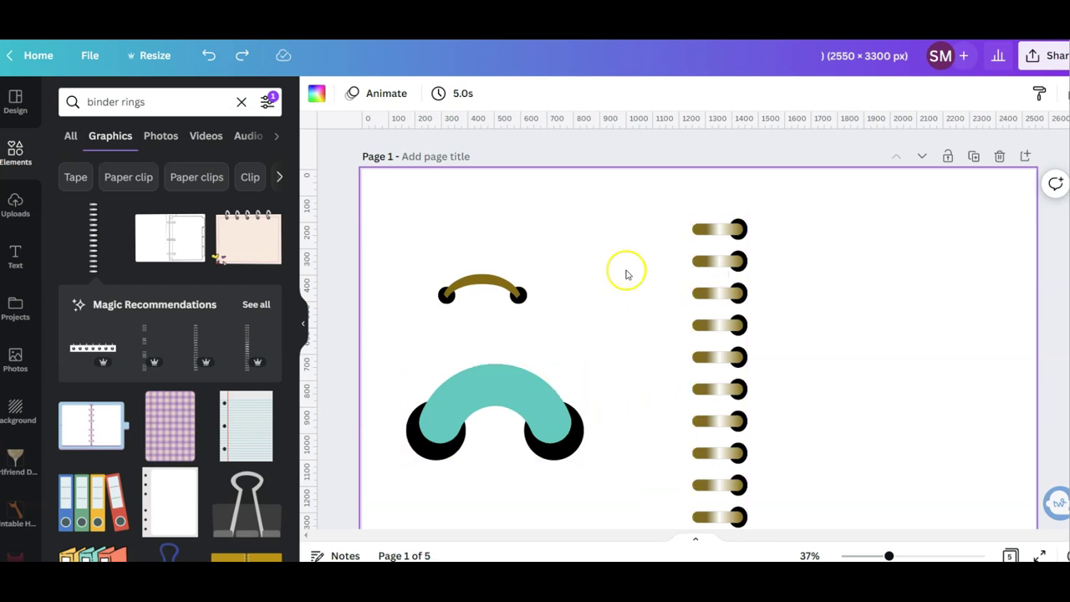
- Turn the placeholder text into a large bold Open Sans parenthesis right of the ring column
{"action": "left_click", "coordinate": [482, 285]}
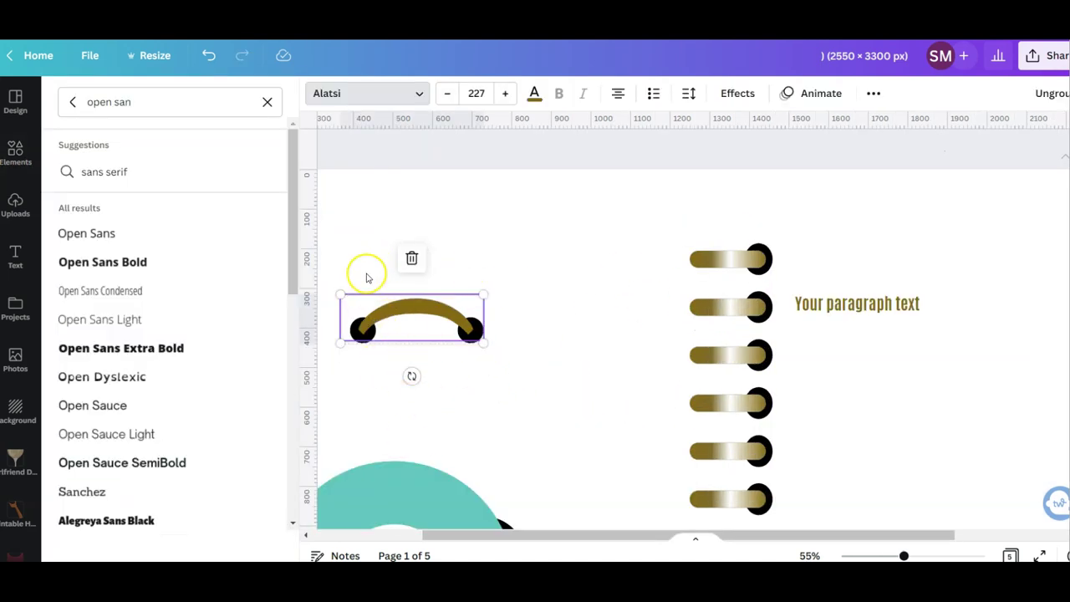
{"action": "left_click", "coordinate": [872, 304]}
{"action": "left_click", "coordinate": [871, 303]}
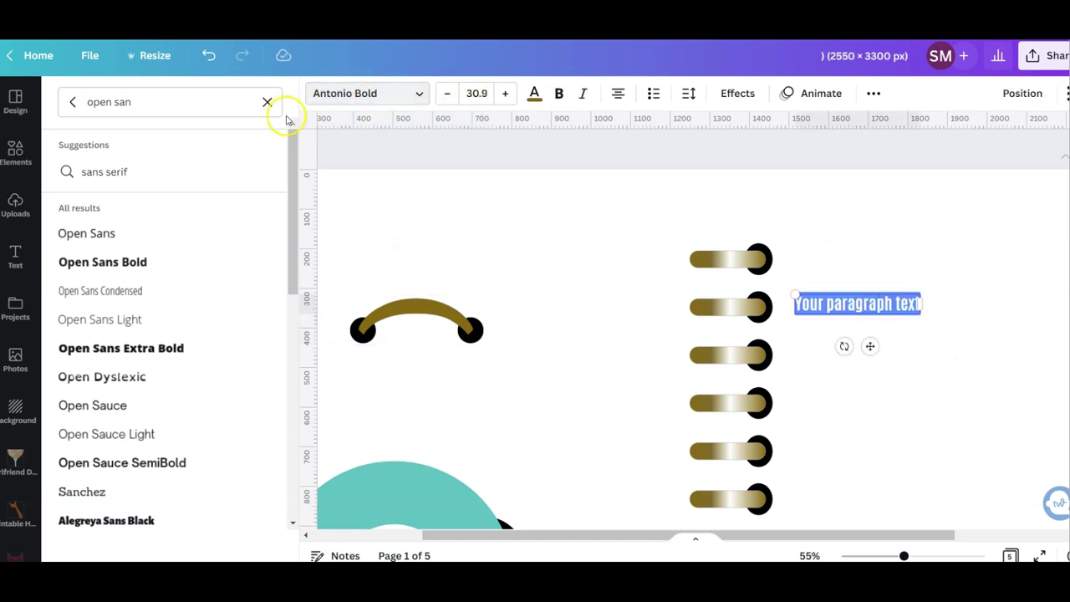
{"action": "left_click", "coordinate": [105, 242]}
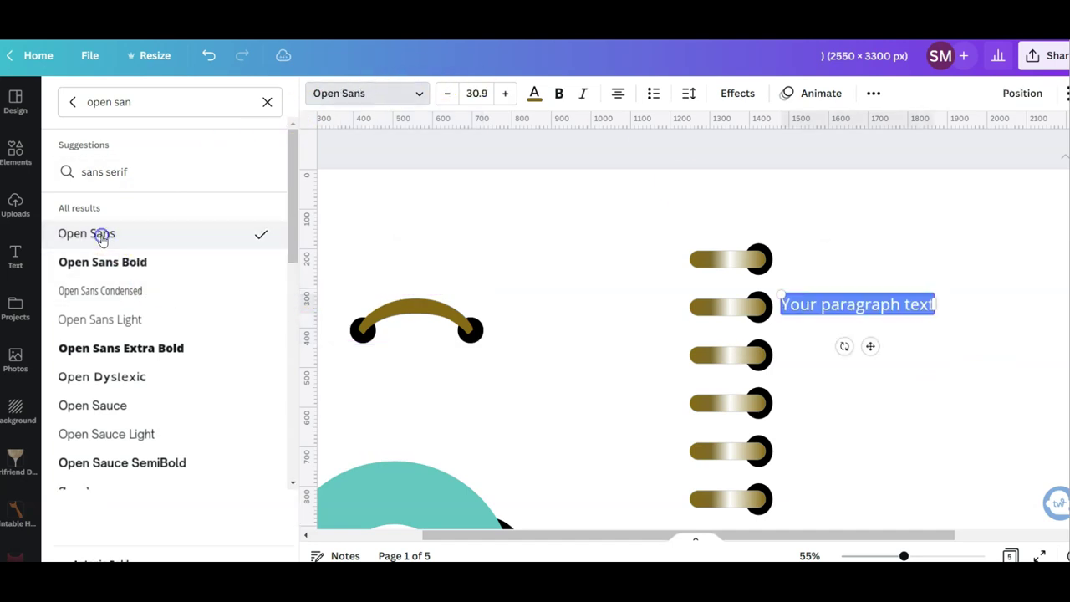
{"action": "left_click", "coordinate": [558, 93]}
{"action": "left_click", "coordinate": [848, 305]}
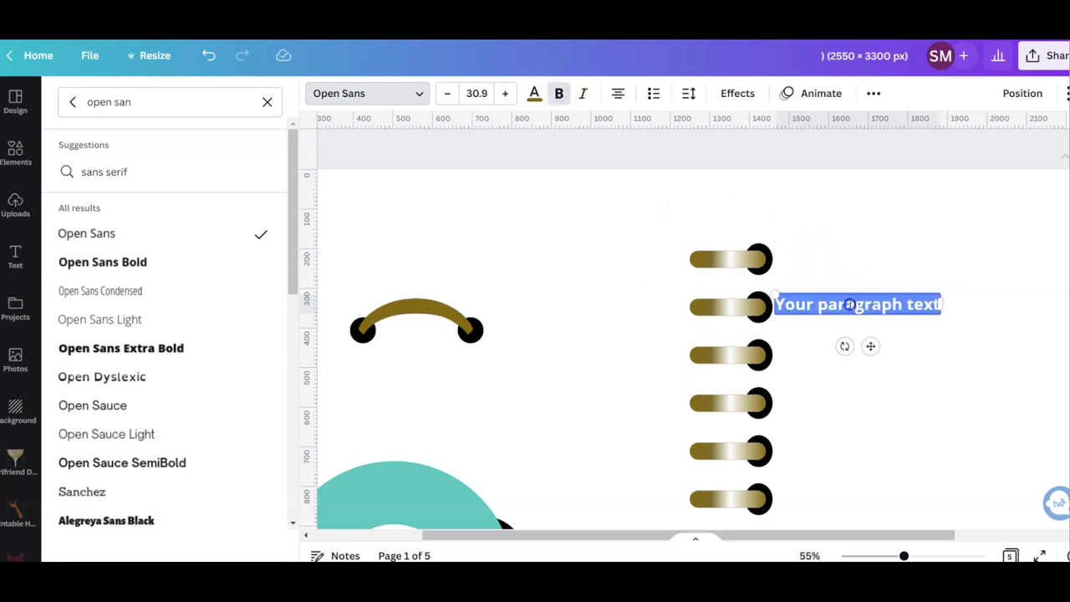
{"action": "key", "text": "BackSpace"}
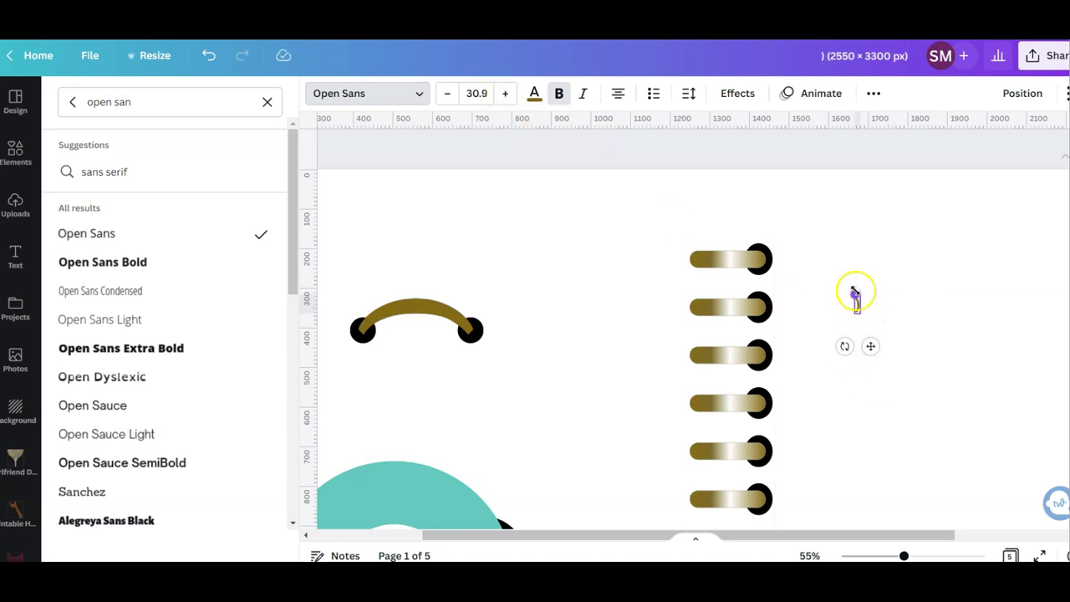
{"action": "left_click_drag", "start_coordinate": [854, 293], "coordinate": [733, 186]}
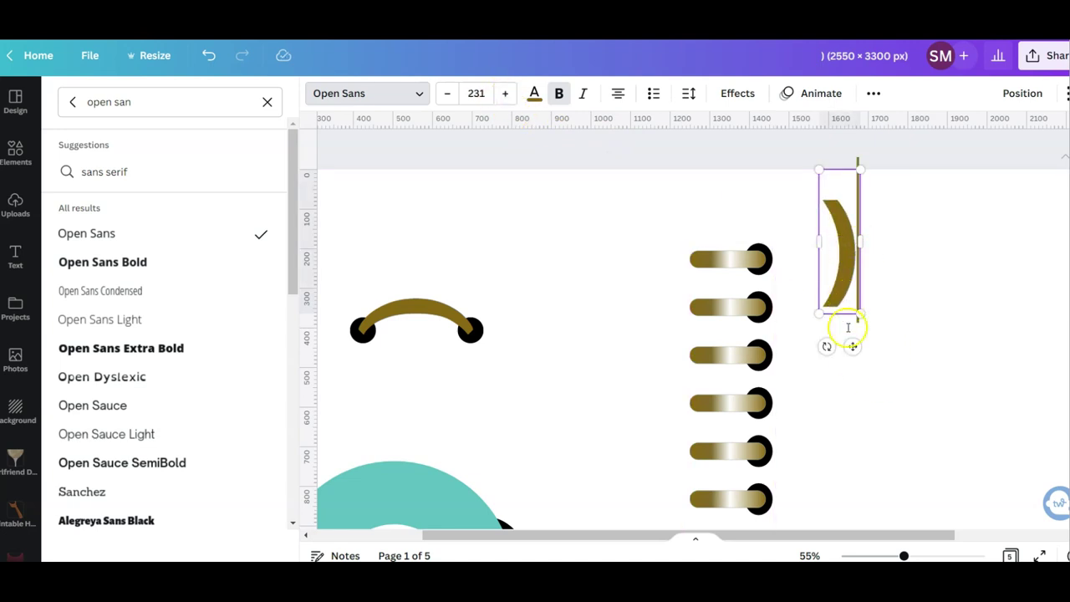
{"action": "left_click_drag", "start_coordinate": [853, 345], "coordinate": [889, 417]}
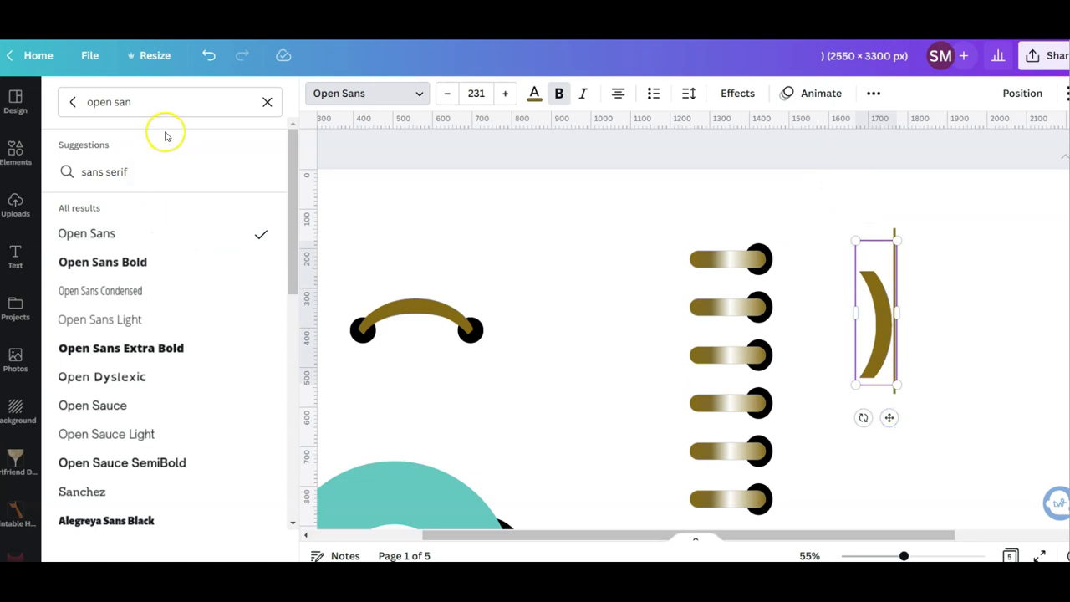
- Change the parenthesis font to Alatsi and rotate it into a horizontal arc
{"action": "left_click_drag", "start_coordinate": [139, 105], "coordinate": [72, 106]}
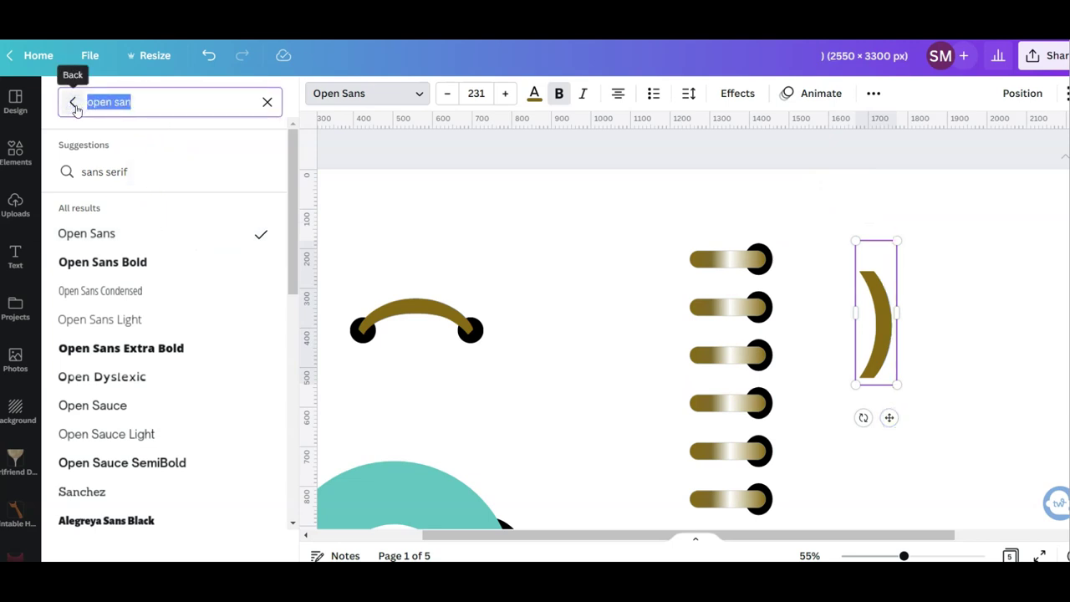
{"action": "type", "text": "alt"}
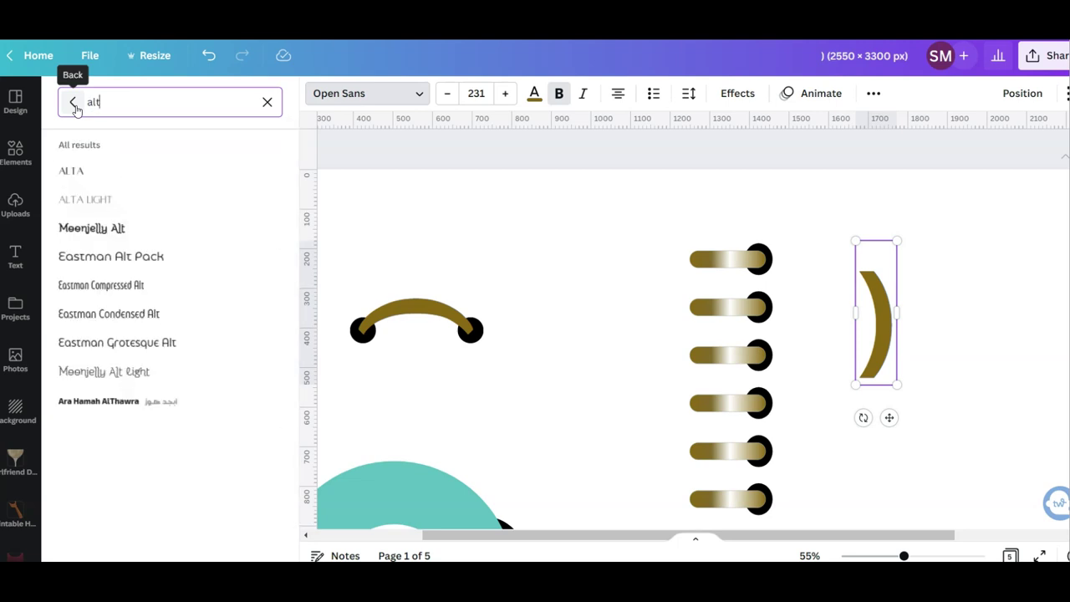
{"action": "type", "text": "a"}
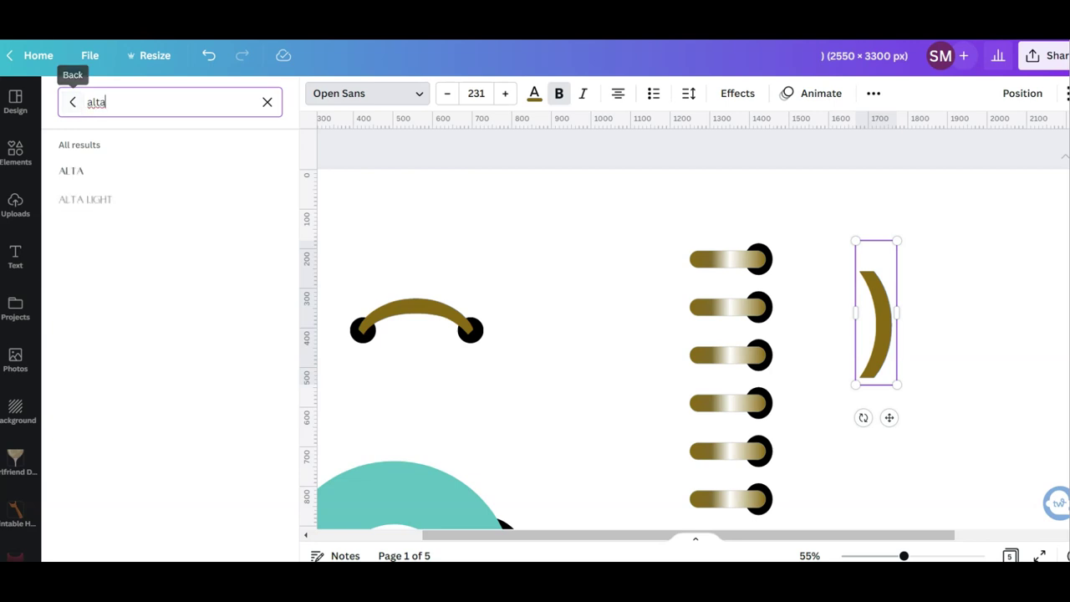
{"action": "key", "text": "BackSpace"}
{"action": "key", "text": "BackSpace"}
{"action": "key", "text": "BackSpace"}
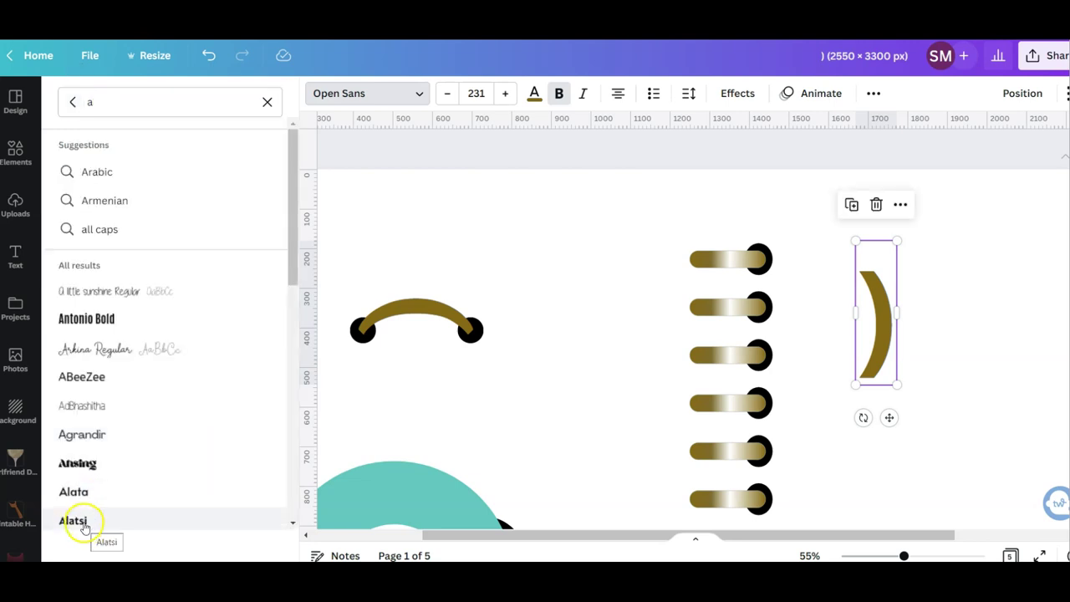
{"action": "left_click", "coordinate": [83, 522]}
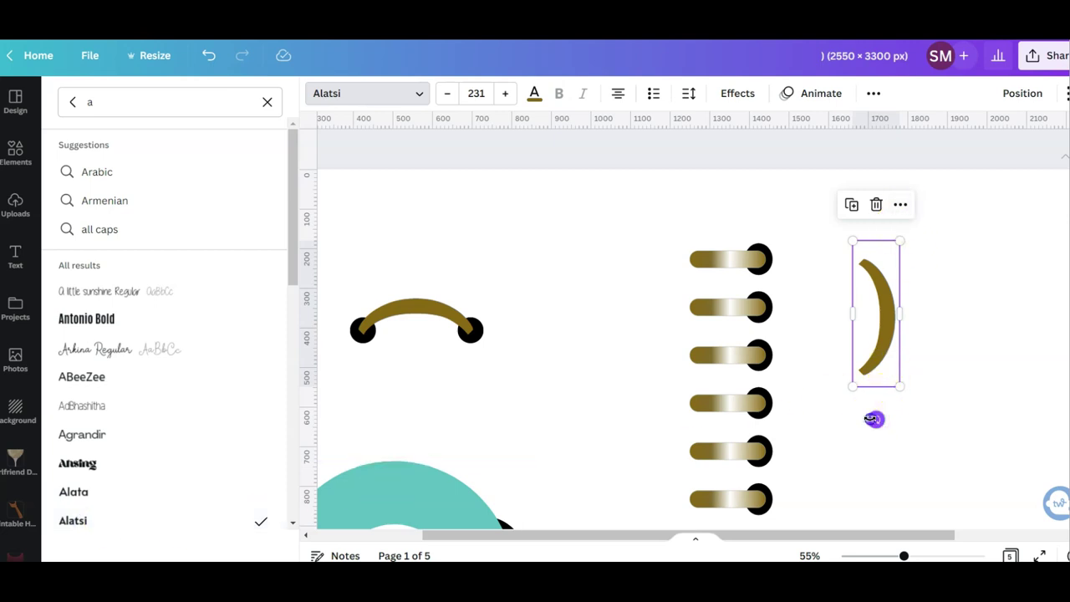
{"action": "left_click_drag", "start_coordinate": [874, 419], "coordinate": [987, 320]}
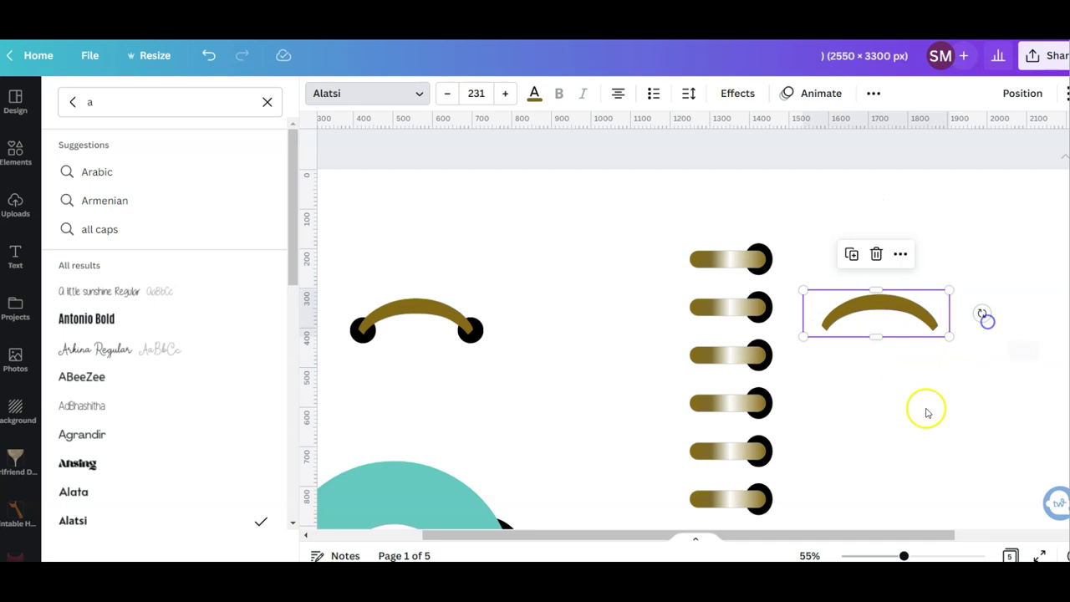
- Shrink the large teal circle, recolour it black, and move it beside the ring column
{"action": "left_click", "coordinate": [872, 412]}
{"action": "scroll", "coordinate": [862, 408], "scroll_direction": "down", "scroll_amount": 5}
{"action": "double_click", "coordinate": [841, 406]}
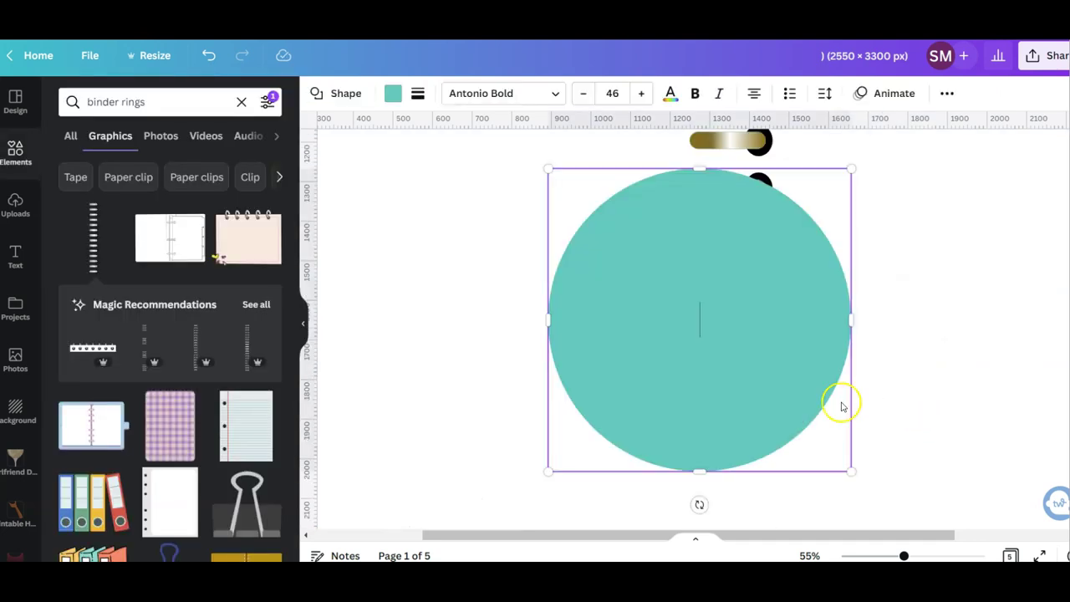
{"action": "left_click_drag", "start_coordinate": [851, 171], "coordinate": [632, 388]}
{"action": "left_click", "coordinate": [391, 93]}
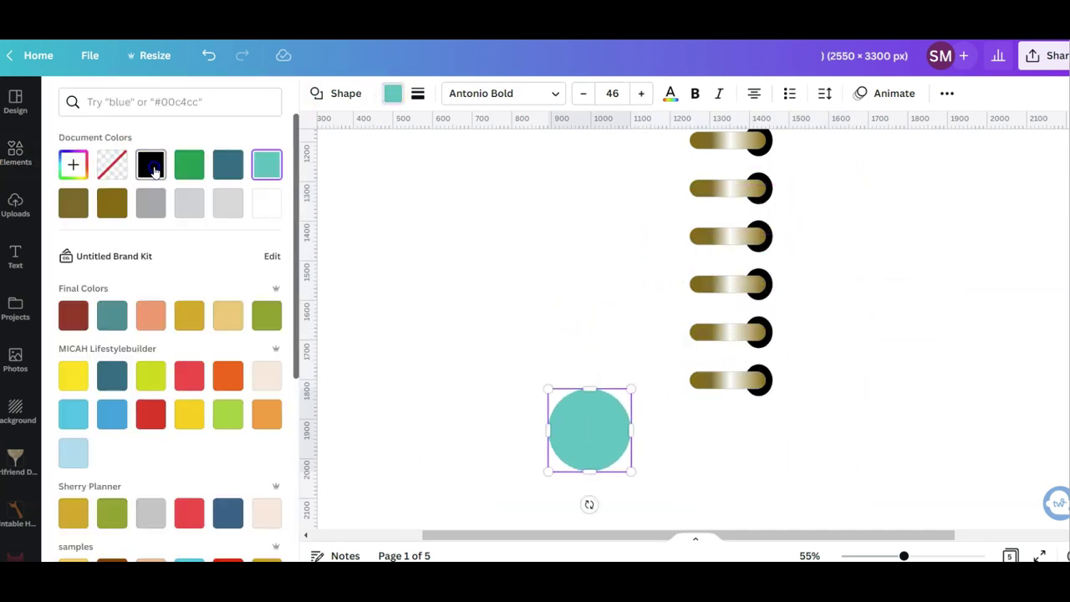
{"action": "left_click", "coordinate": [151, 165]}
{"action": "left_click", "coordinate": [710, 349]}
{"action": "scroll", "coordinate": [711, 376], "scroll_direction": "up", "scroll_amount": 3}
{"action": "left_click_drag", "start_coordinate": [585, 514], "coordinate": [876, 226]}
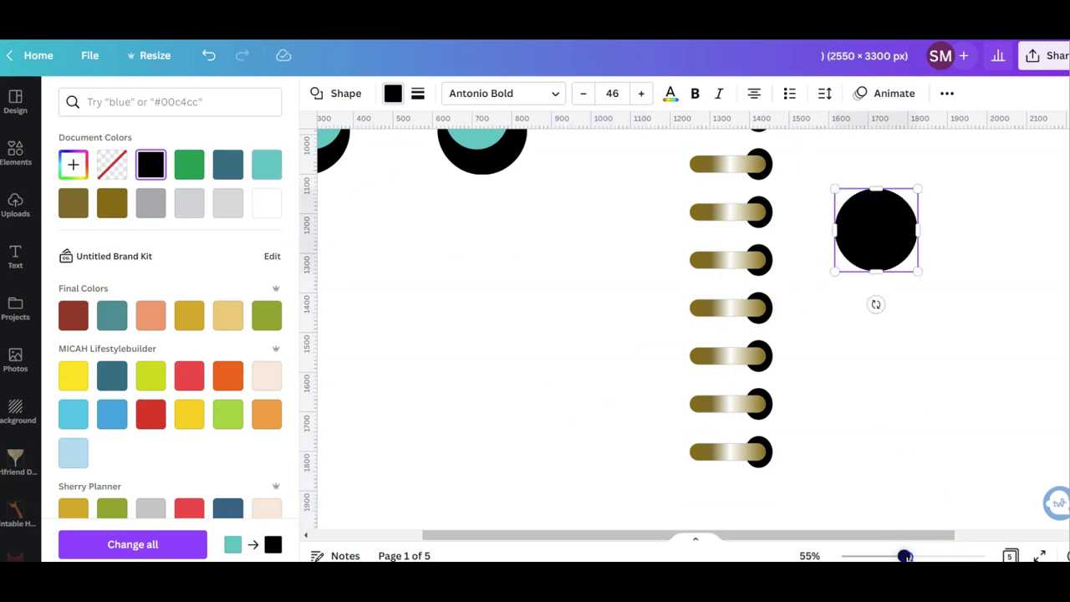
{"action": "left_click_drag", "start_coordinate": [905, 556], "coordinate": [871, 556]}
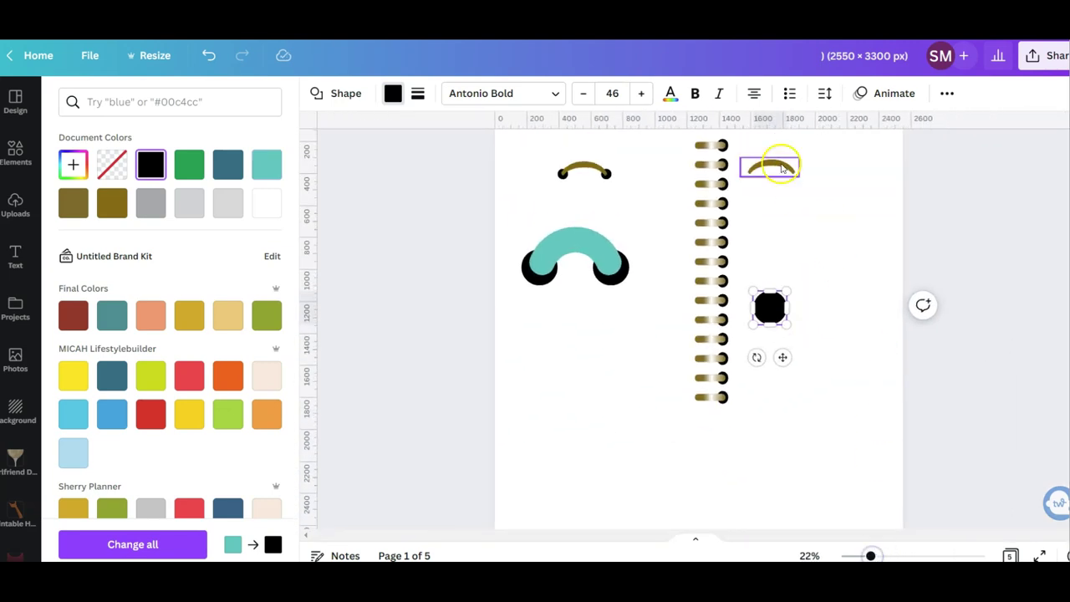
- Position the gold arc and shrink the black circle onto the arc's left end
{"action": "left_click_drag", "start_coordinate": [782, 168], "coordinate": [820, 297]}
{"action": "left_click_drag", "start_coordinate": [872, 556], "coordinate": [905, 556]}
{"action": "left_click", "coordinate": [841, 270]}
{"action": "left_click_drag", "start_coordinate": [967, 203], "coordinate": [900, 183]}
{"action": "left_click", "coordinate": [893, 240]}
{"action": "left_click_drag", "start_coordinate": [925, 287], "coordinate": [865, 261]}
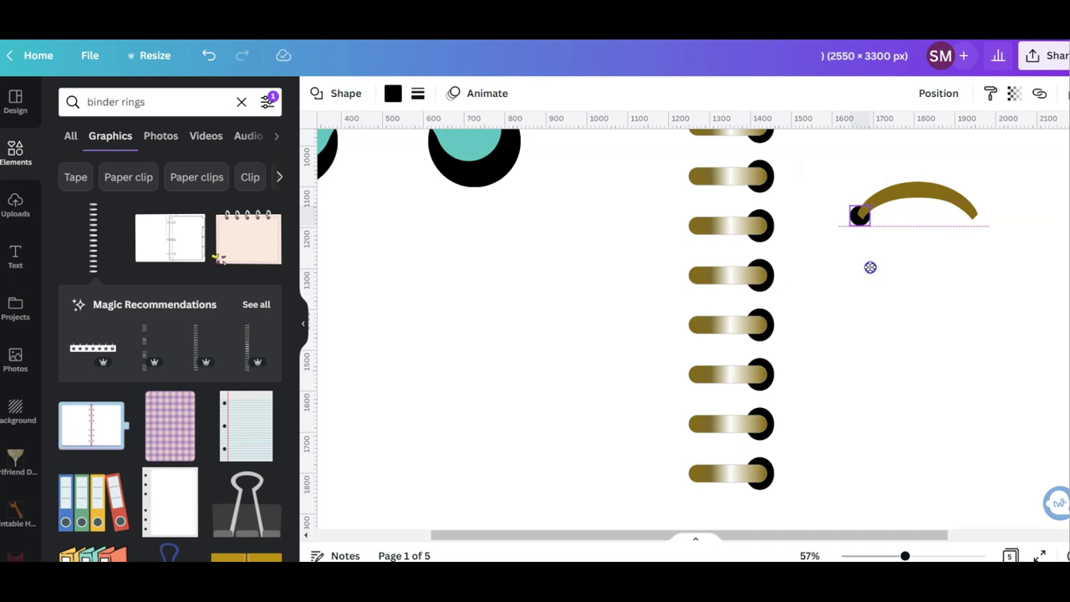
{"action": "left_click_drag", "start_coordinate": [871, 266], "coordinate": [981, 260]}
- Duplicate the circle to the arc's right end, send it behind the arc, and select all three
{"action": "key", "text": "shift+Right"}
{"action": "key", "text": "shift+Down"}
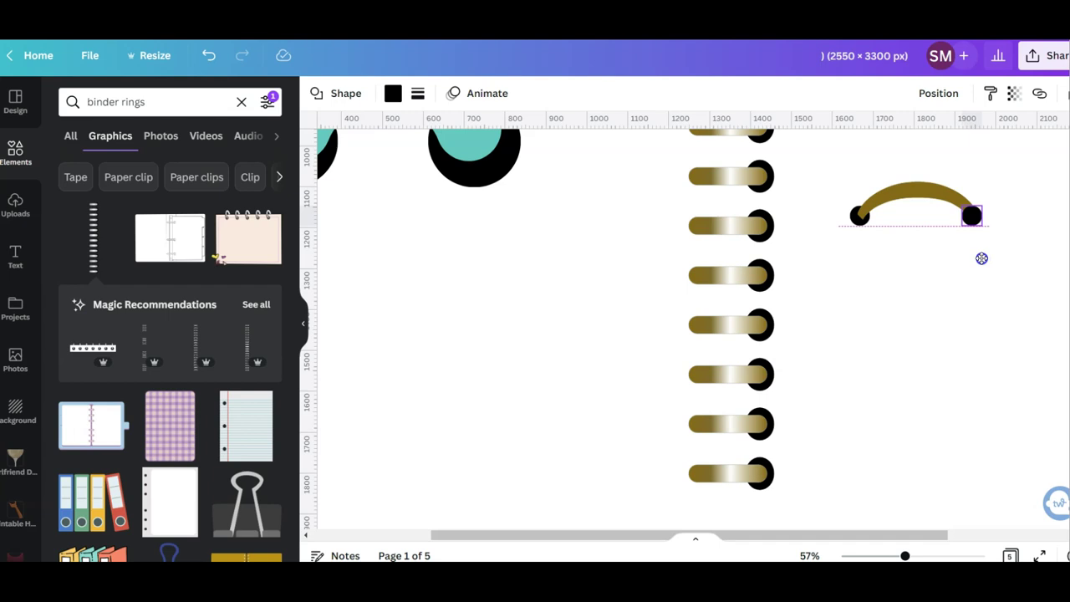
{"action": "left_click_drag", "start_coordinate": [981, 258], "coordinate": [982, 258]}
{"action": "left_click", "coordinate": [938, 93]}
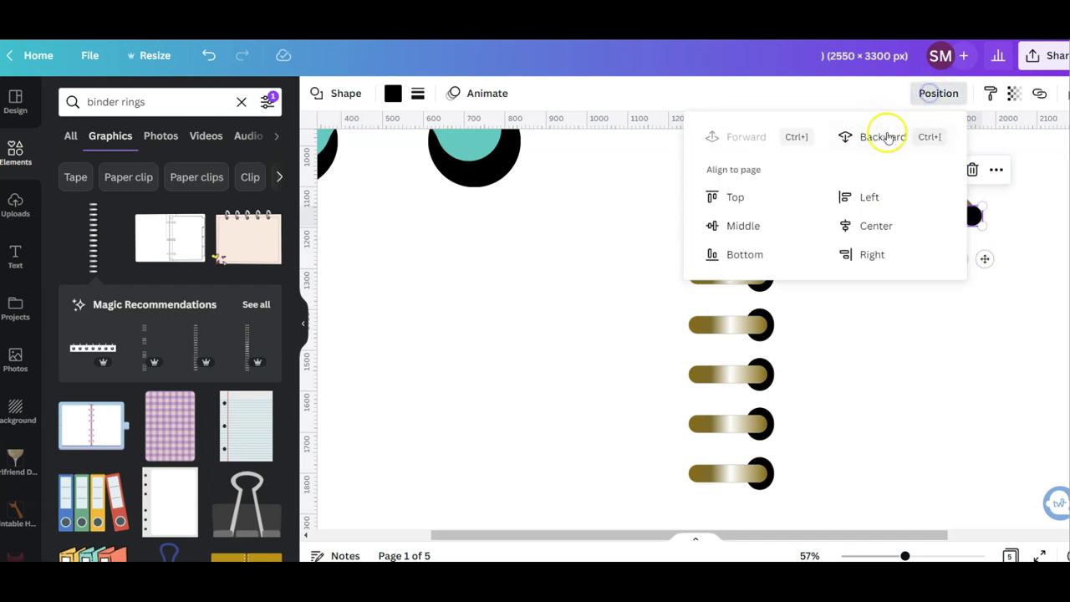
{"action": "left_click", "coordinate": [888, 137]}
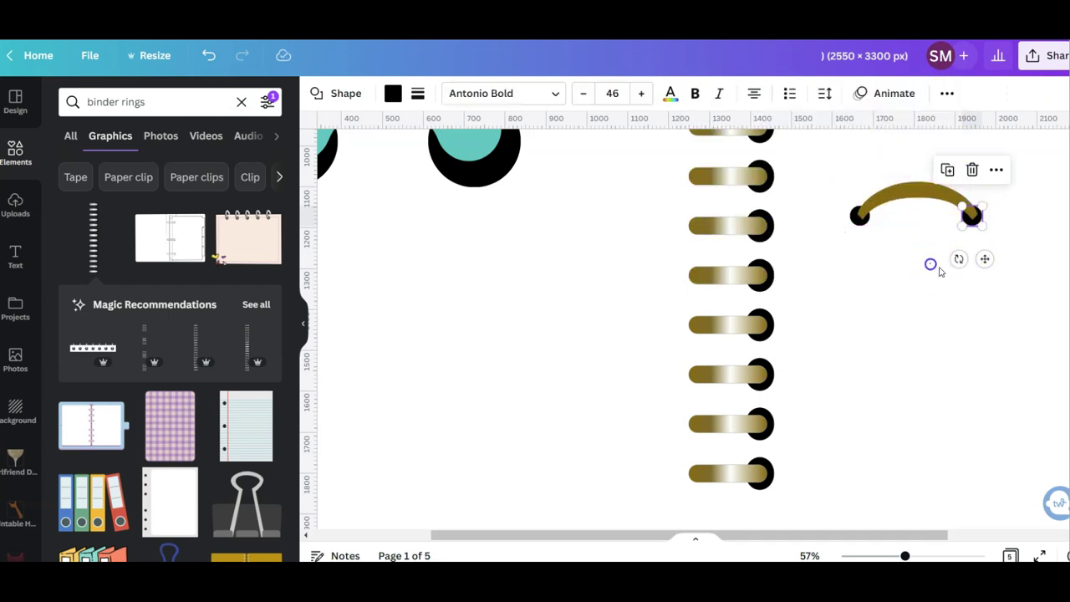
{"action": "left_click", "coordinate": [932, 265]}
{"action": "left_click", "coordinate": [980, 226]}
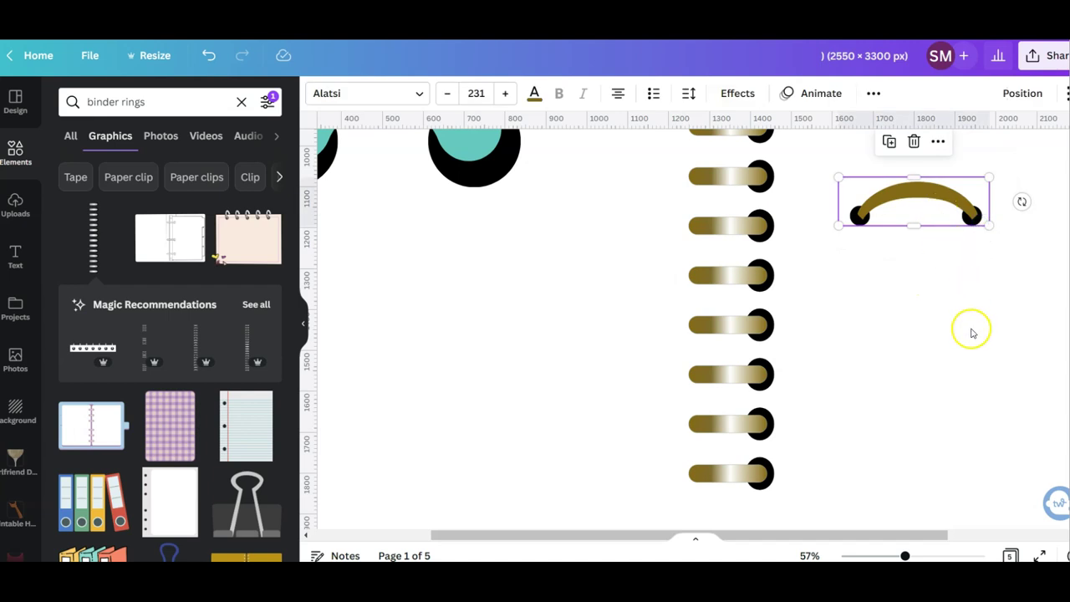
{"action": "scroll", "coordinate": [937, 406], "scroll_direction": "up", "scroll_amount": 5}
{"action": "scroll", "coordinate": [710, 316], "scroll_direction": "up", "scroll_amount": 2}
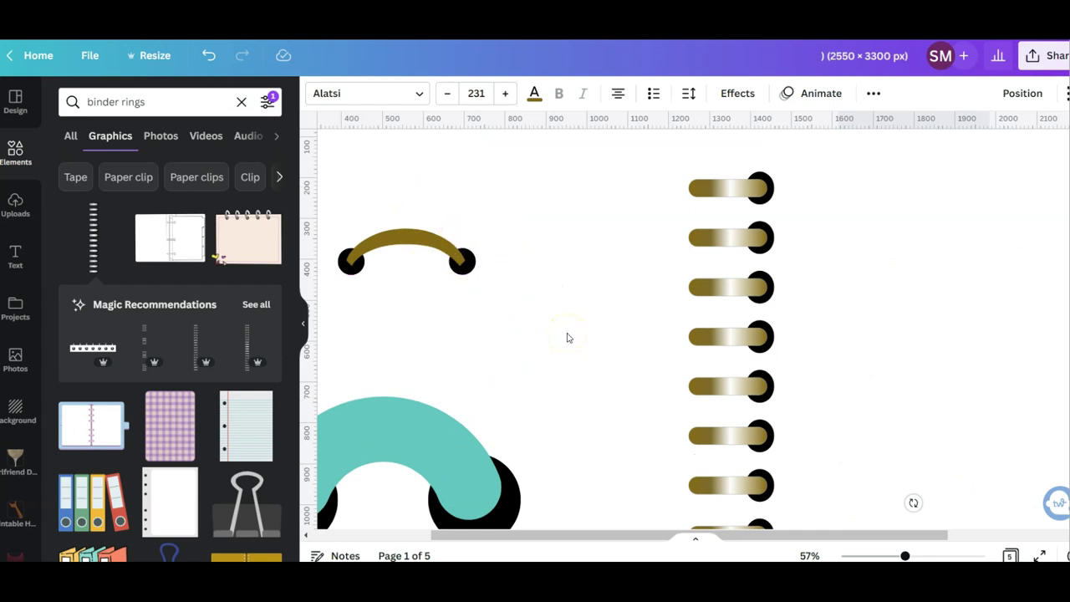
- Apply the Lift effect at intensity 50 to the gold ring, then reselect the whole ring
{"action": "left_click", "coordinate": [414, 248]}
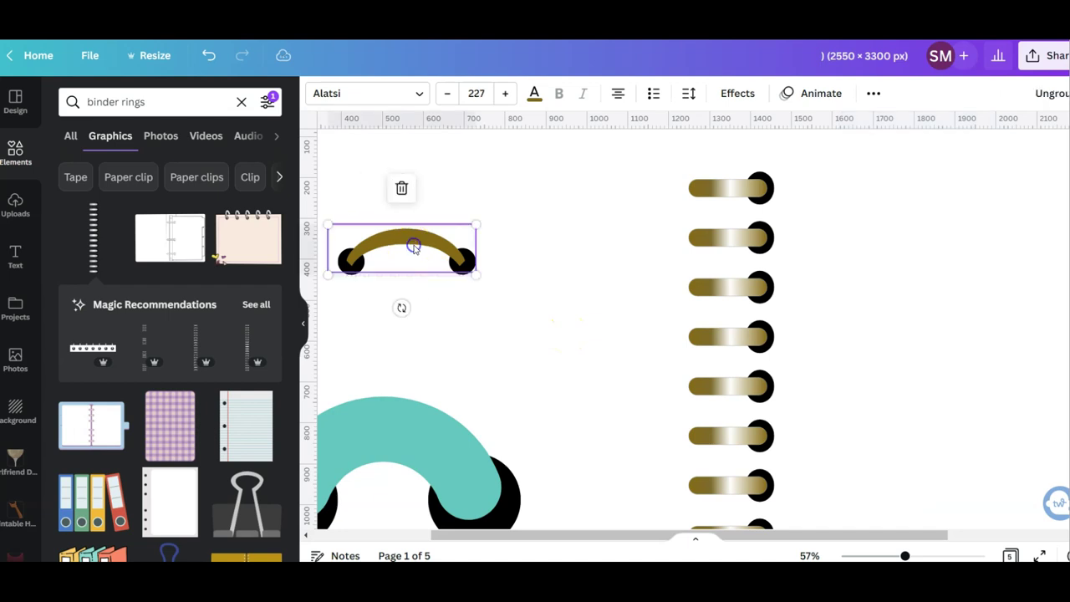
{"action": "left_click", "coordinate": [739, 92]}
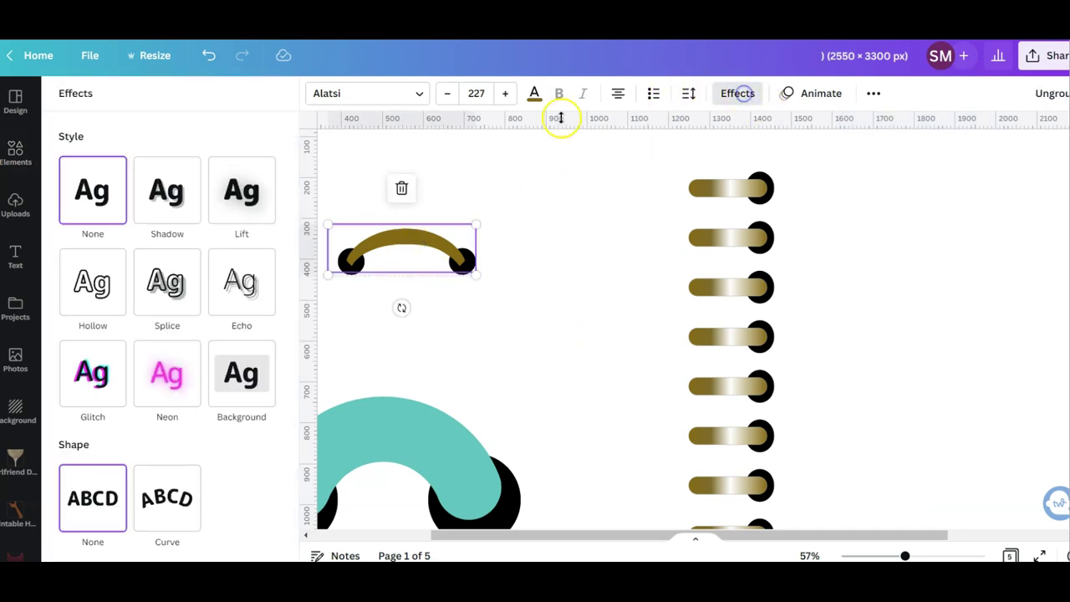
{"action": "left_click", "coordinate": [248, 197]}
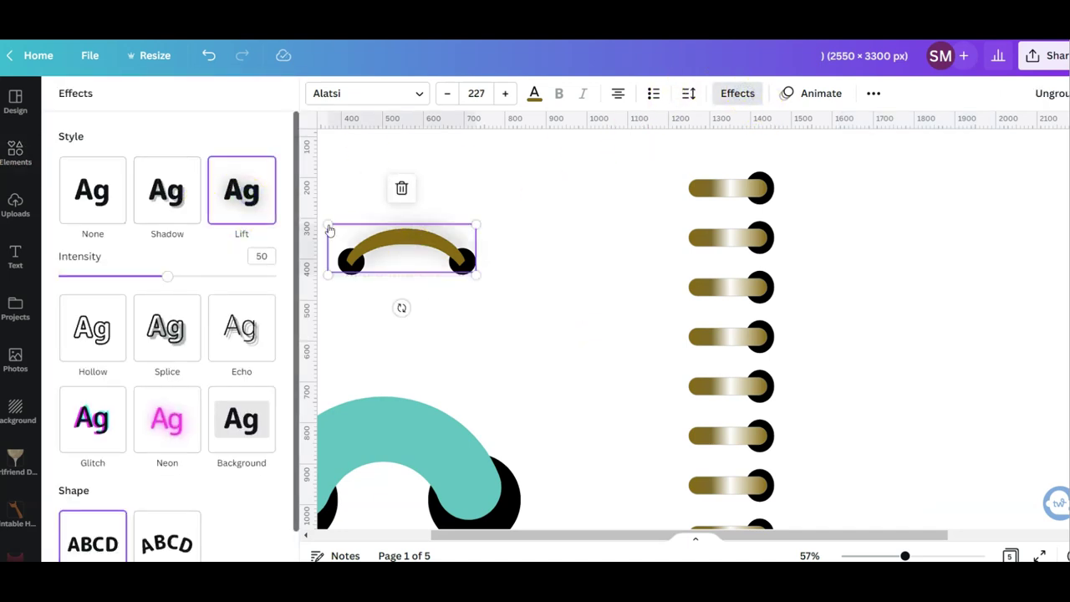
{"action": "left_click", "coordinate": [602, 332]}
{"action": "left_click", "coordinate": [535, 313]}
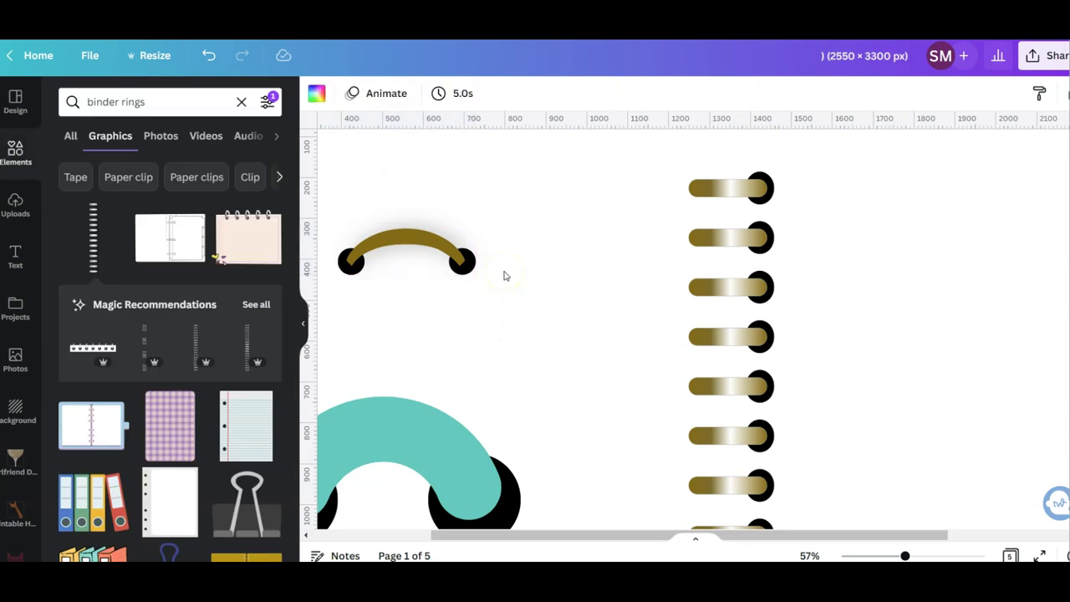
{"action": "left_click_drag", "start_coordinate": [462, 276], "coordinate": [394, 240]}
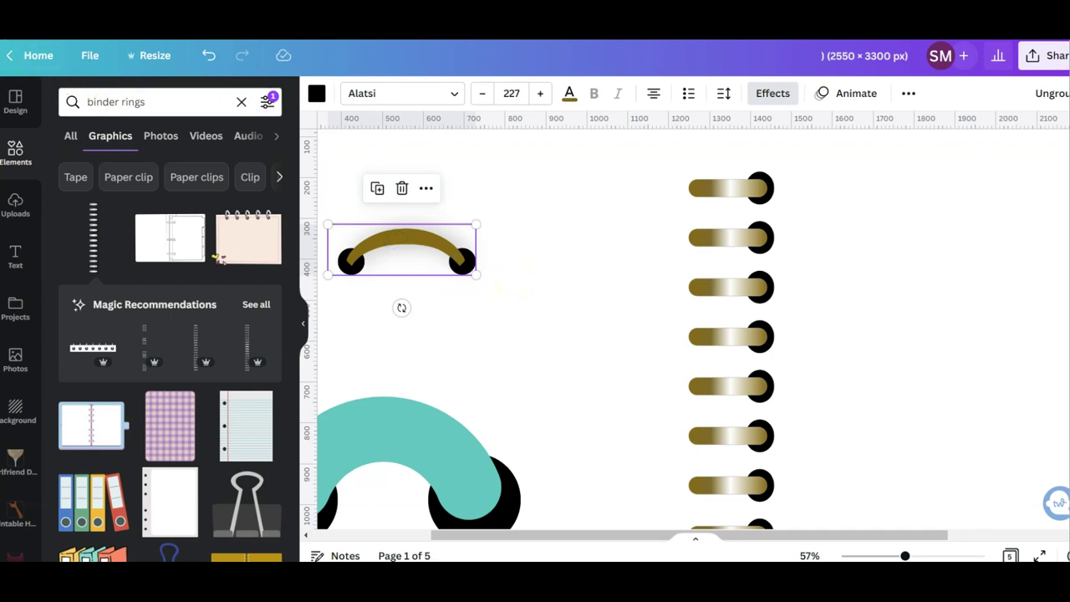
- Paste the gold ring onto page 2 and duplicate it into a short column of four
{"action": "left_click", "coordinate": [655, 223]}
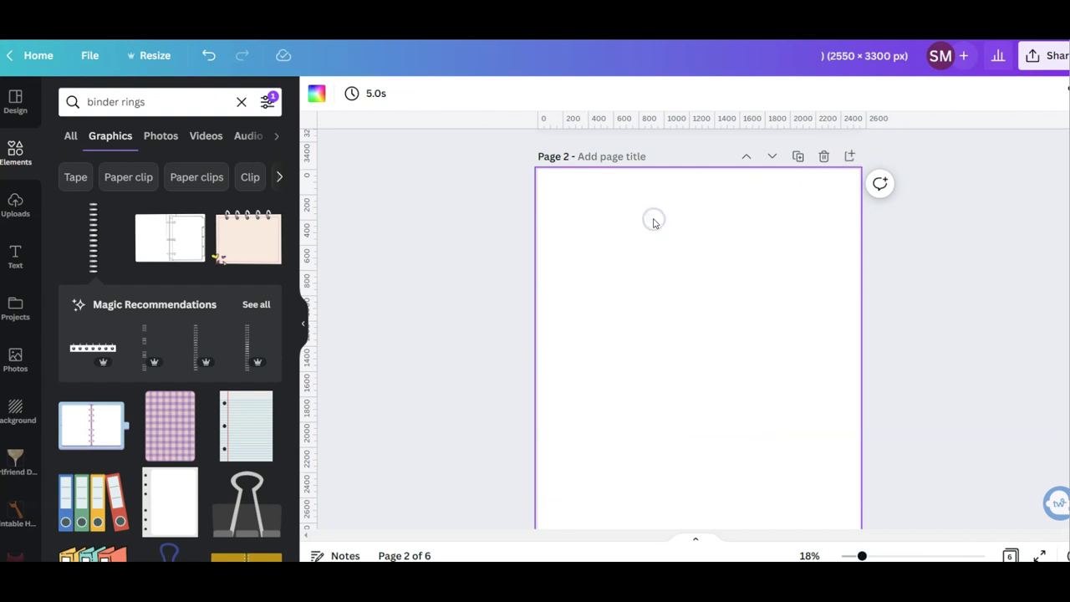
{"action": "key", "text": "ctrl+v"}
{"action": "left_click", "coordinate": [667, 255]}
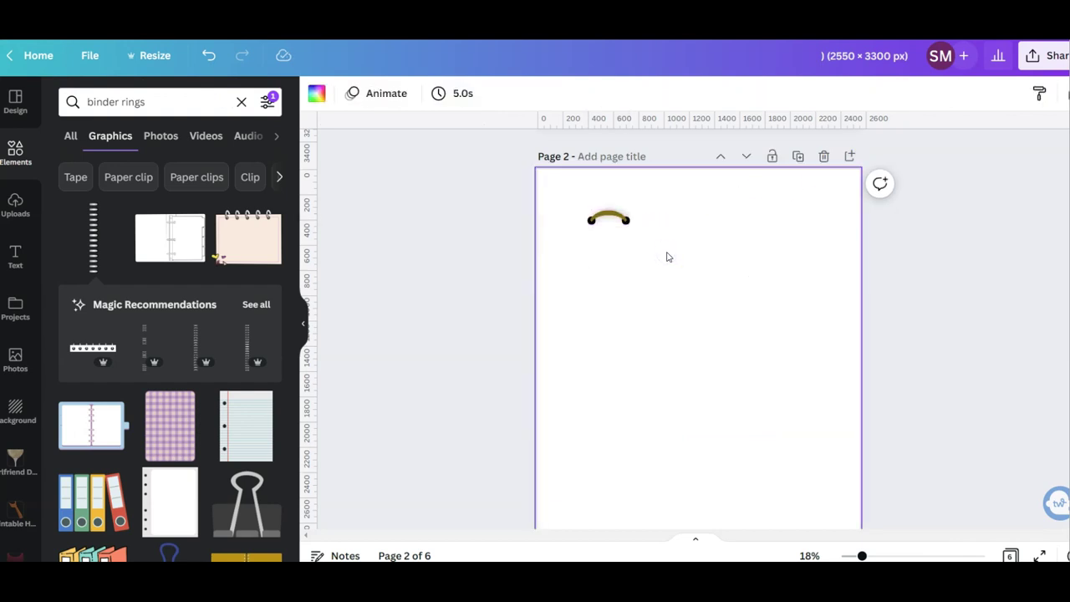
{"action": "left_click", "coordinate": [650, 245]}
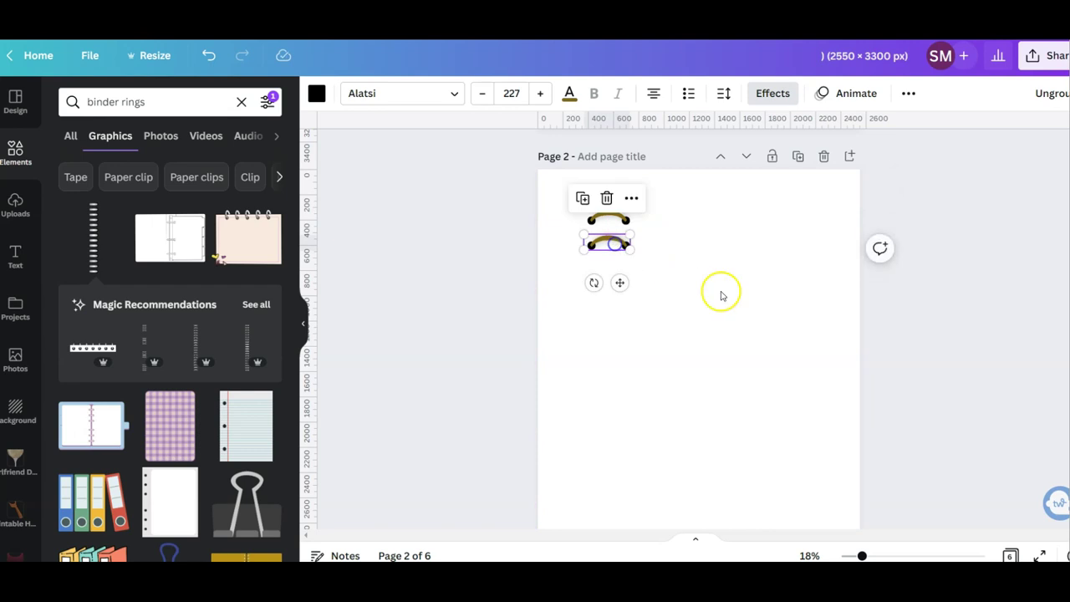
{"action": "left_click", "coordinate": [610, 230]}
{"action": "left_click_drag", "start_coordinate": [613, 216], "coordinate": [609, 269]}
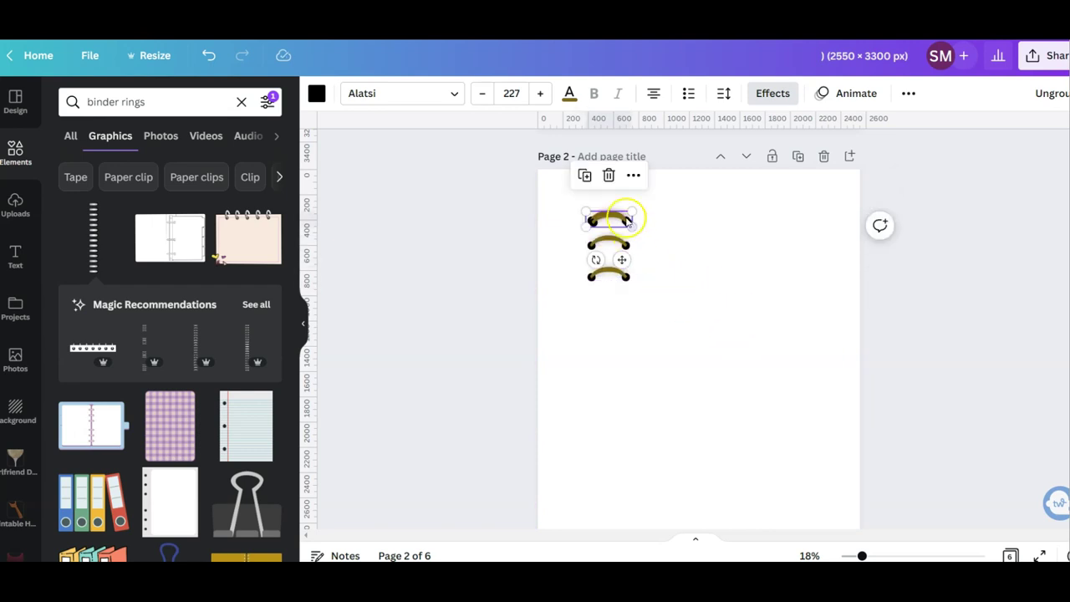
{"action": "left_click_drag", "start_coordinate": [627, 219], "coordinate": [626, 306]}
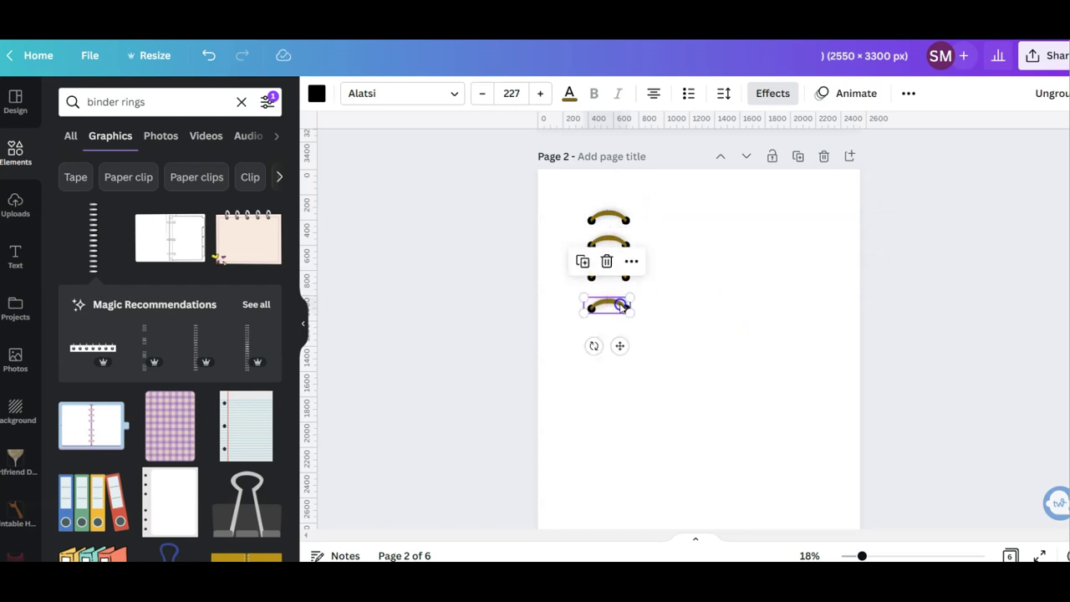
- Keep duplicating the top ring down the column through the eighth copy
{"action": "left_click", "coordinate": [586, 204]}
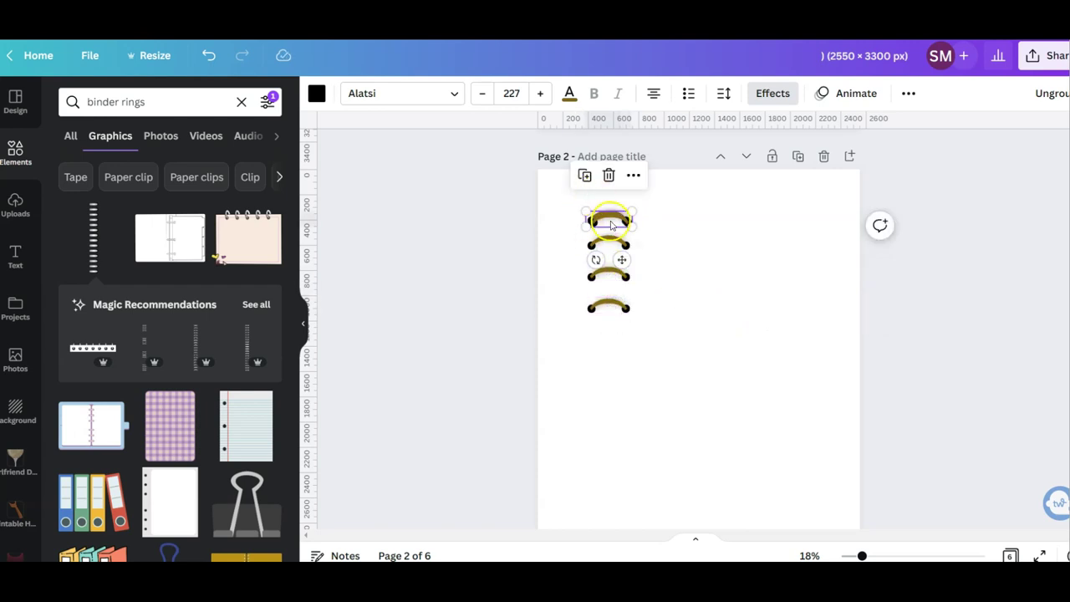
{"action": "left_click_drag", "start_coordinate": [611, 224], "coordinate": [612, 343]}
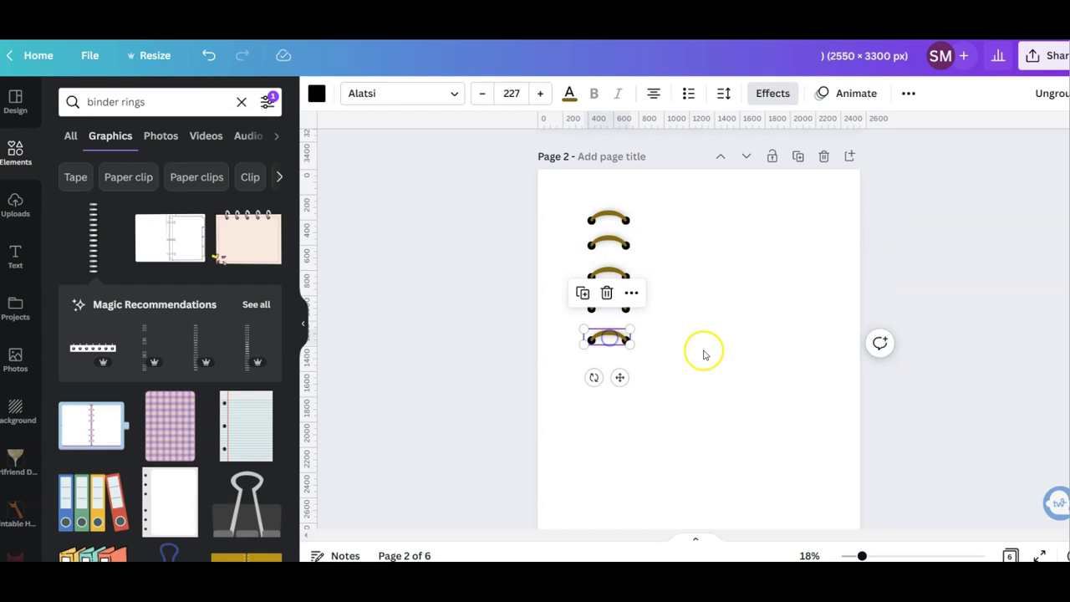
{"action": "left_click_drag", "start_coordinate": [609, 216], "coordinate": [606, 360]}
{"action": "left_click", "coordinate": [608, 220]}
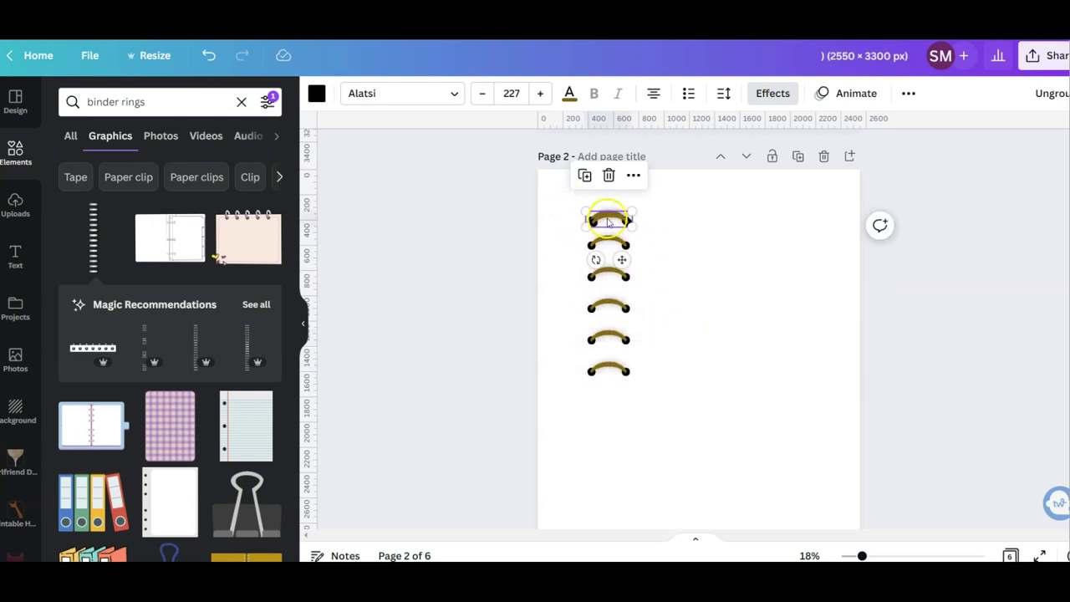
{"action": "left_click_drag", "start_coordinate": [608, 220], "coordinate": [607, 405]}
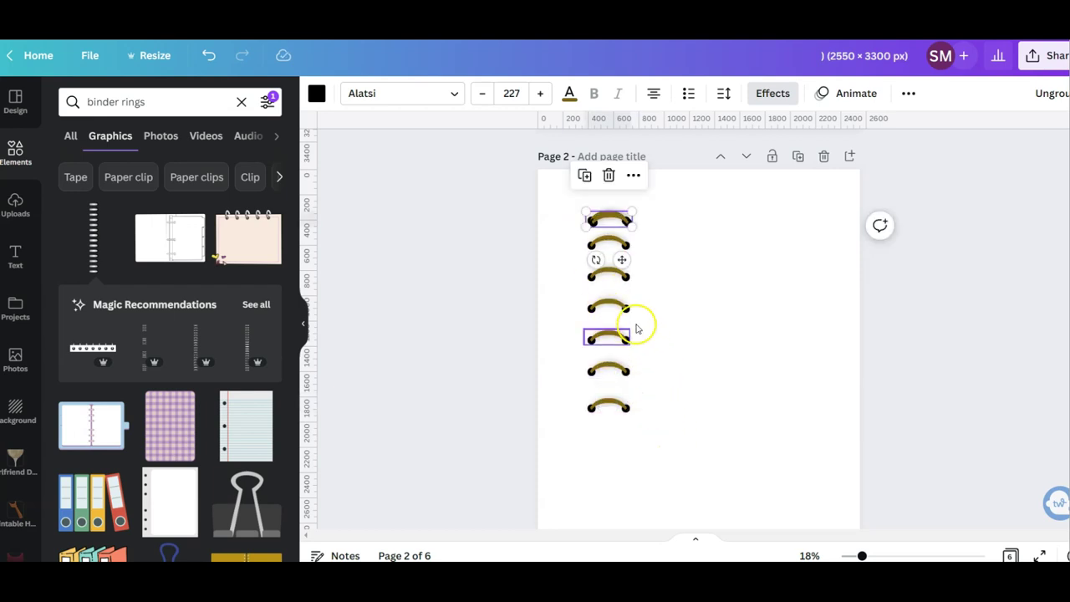
{"action": "left_click", "coordinate": [608, 219]}
{"action": "left_click_drag", "start_coordinate": [607, 219], "coordinate": [607, 478]}
{"action": "left_click", "coordinate": [671, 427]}
{"action": "left_click", "coordinate": [671, 408]}
- Select all eleven rings and space them evenly from top to bottom
{"action": "scroll", "coordinate": [709, 413], "scroll_direction": "down", "scroll_amount": 2}
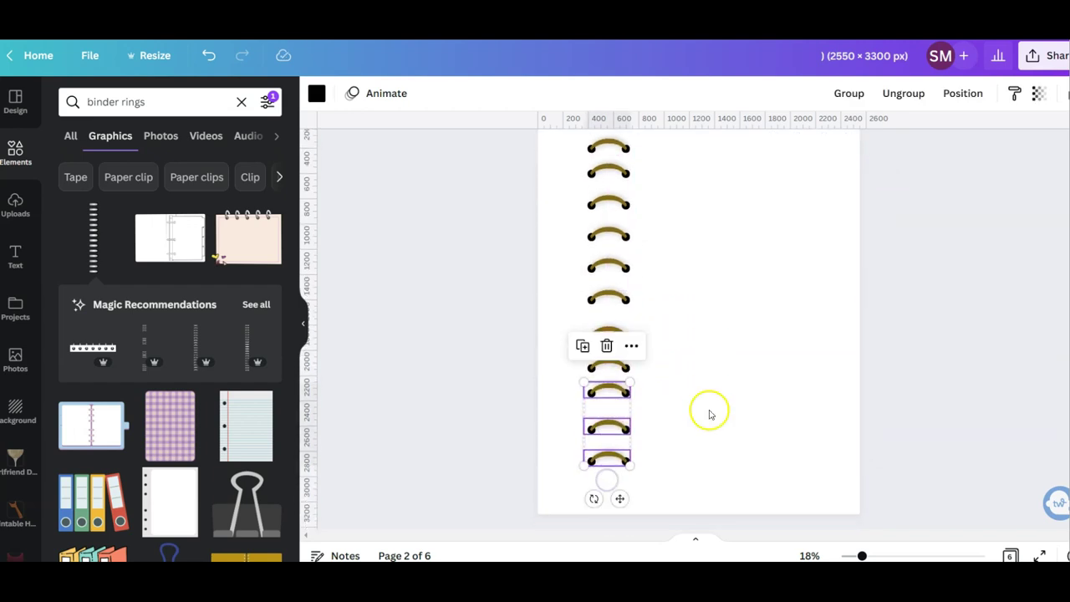
{"action": "left_click_drag", "start_coordinate": [673, 466], "coordinate": [587, 133]}
{"action": "left_click", "coordinate": [963, 94]}
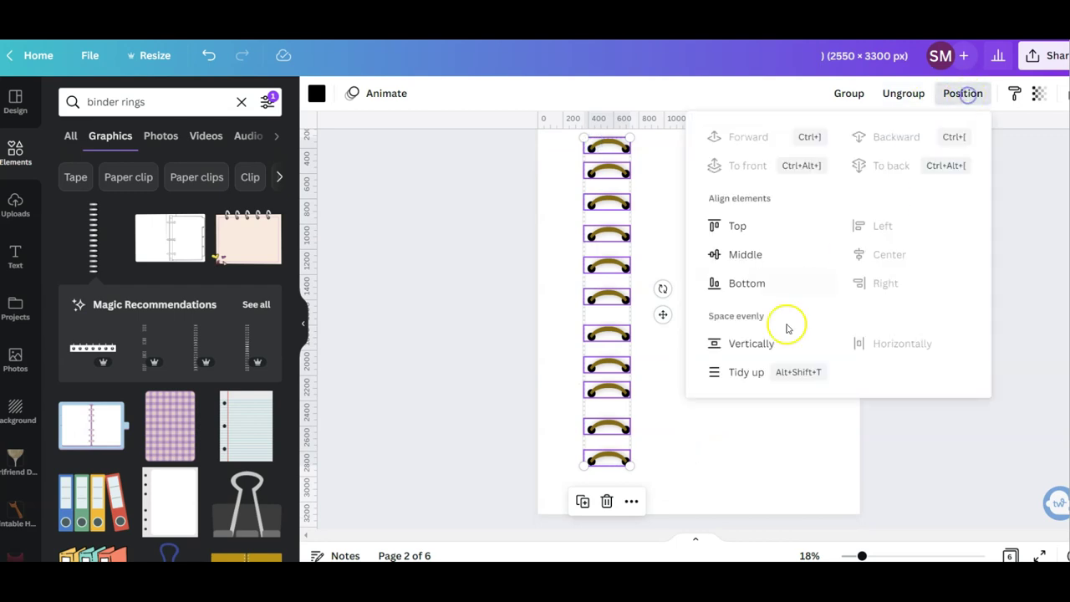
{"action": "left_click", "coordinate": [739, 344]}
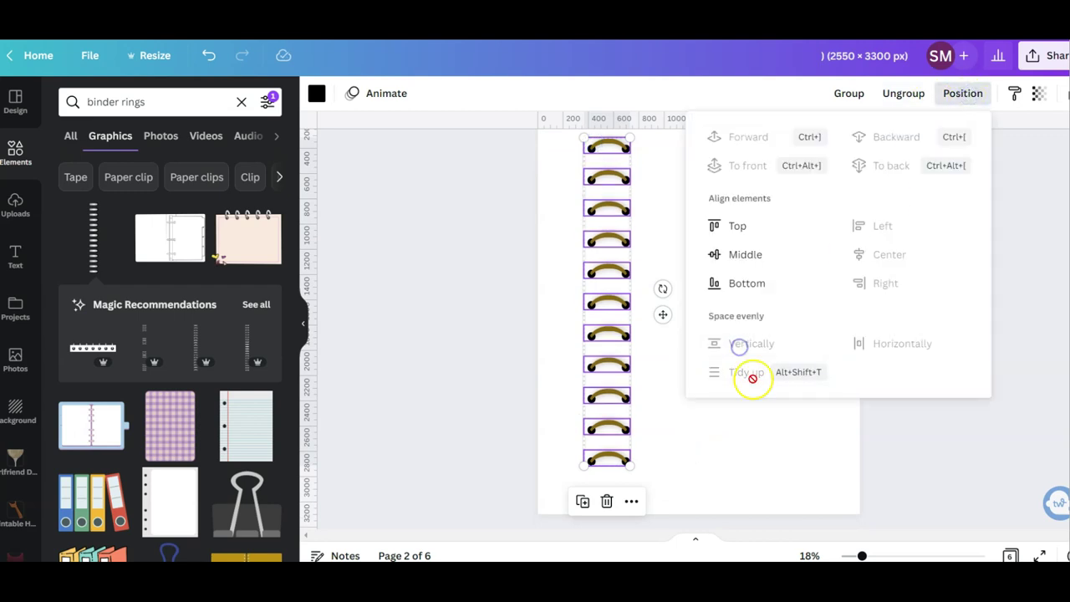
{"action": "left_click", "coordinate": [662, 447]}
{"action": "left_click_drag", "start_coordinate": [663, 474], "coordinate": [603, 134]}
{"action": "scroll", "coordinate": [770, 293], "scroll_direction": "down", "scroll_amount": 5}
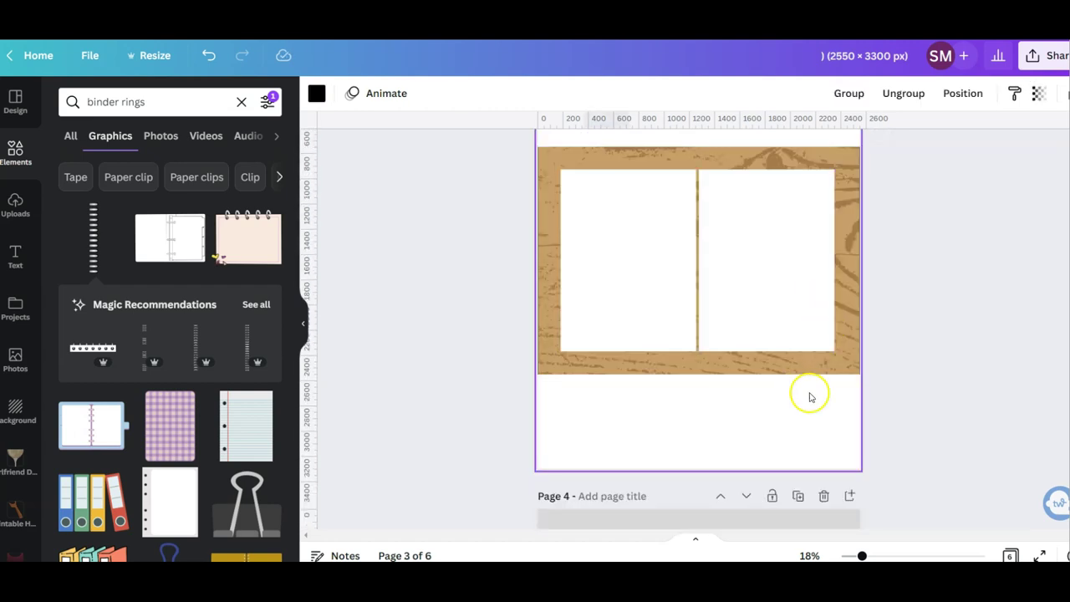
{"action": "left_click_drag", "start_coordinate": [866, 556], "coordinate": [874, 556]}
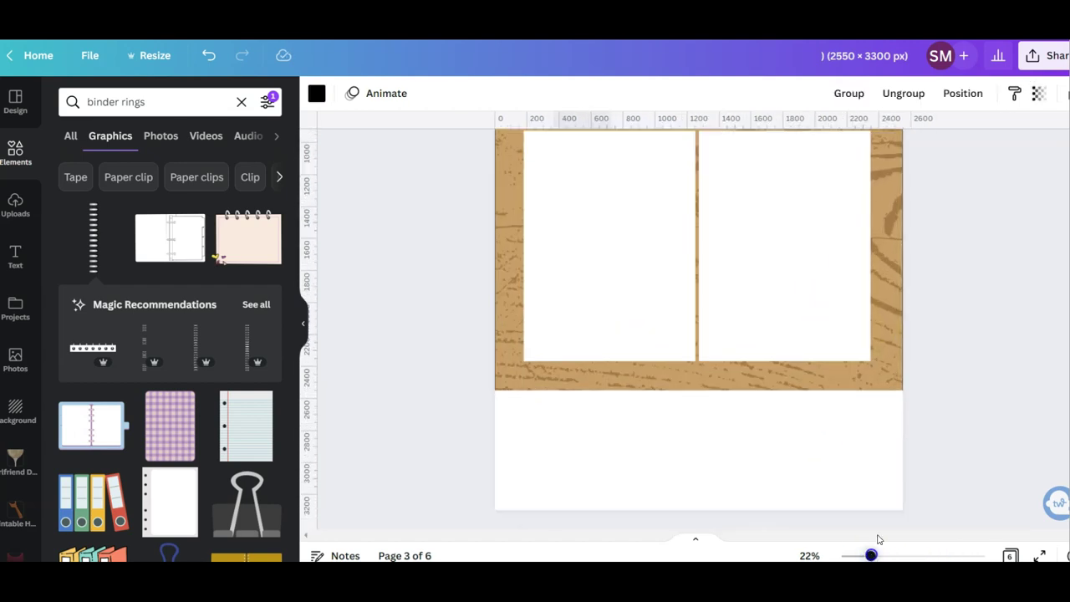
{"action": "scroll", "coordinate": [961, 360], "scroll_direction": "up", "scroll_amount": 4}
{"action": "left_click", "coordinate": [898, 276]}
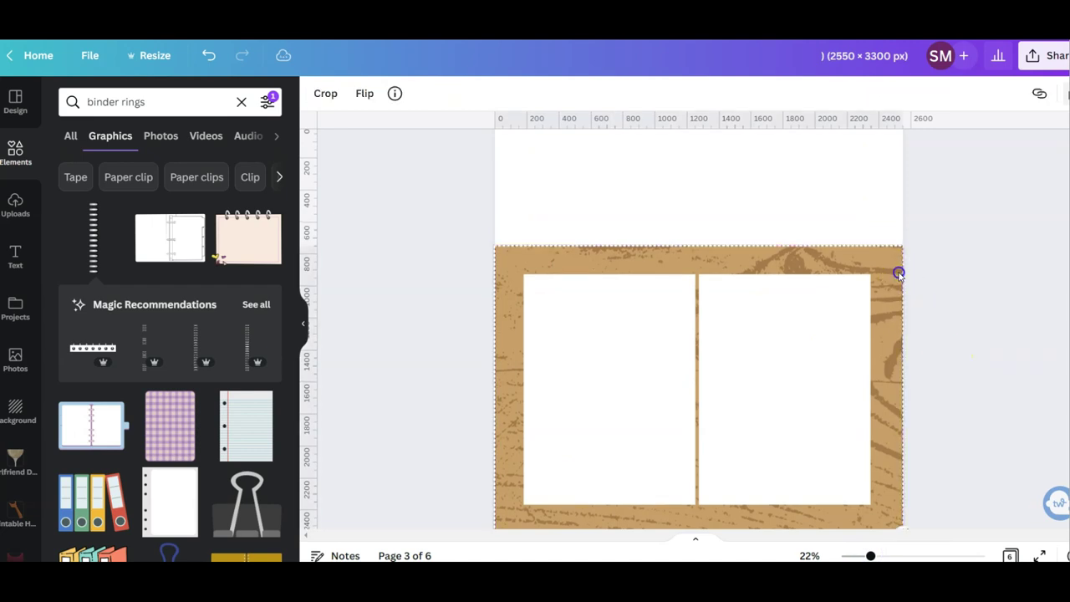
{"action": "left_click", "coordinate": [931, 296]}
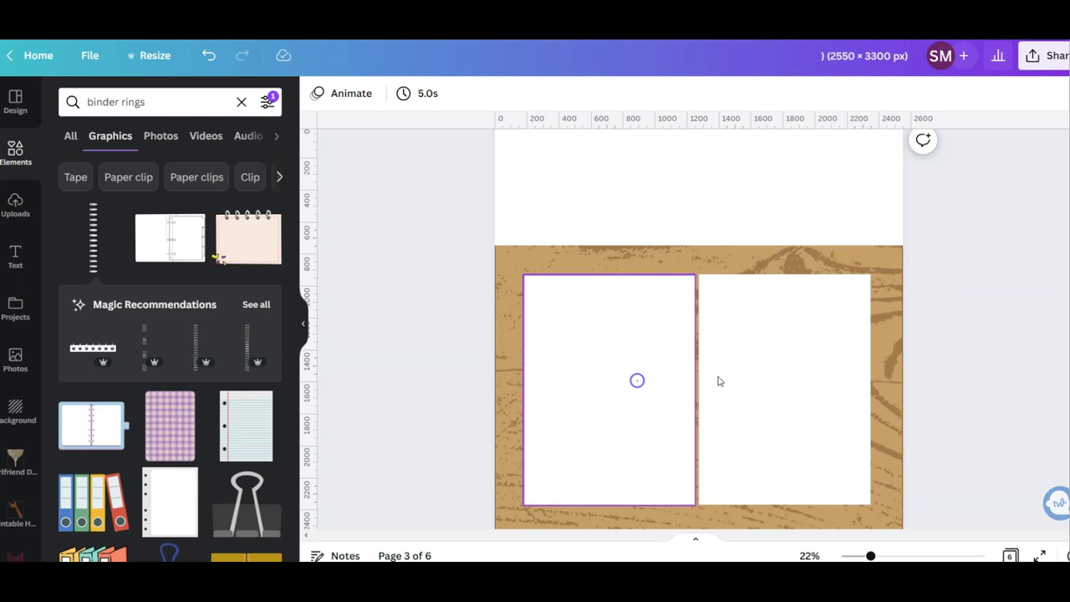
{"action": "left_click", "coordinate": [809, 313]}
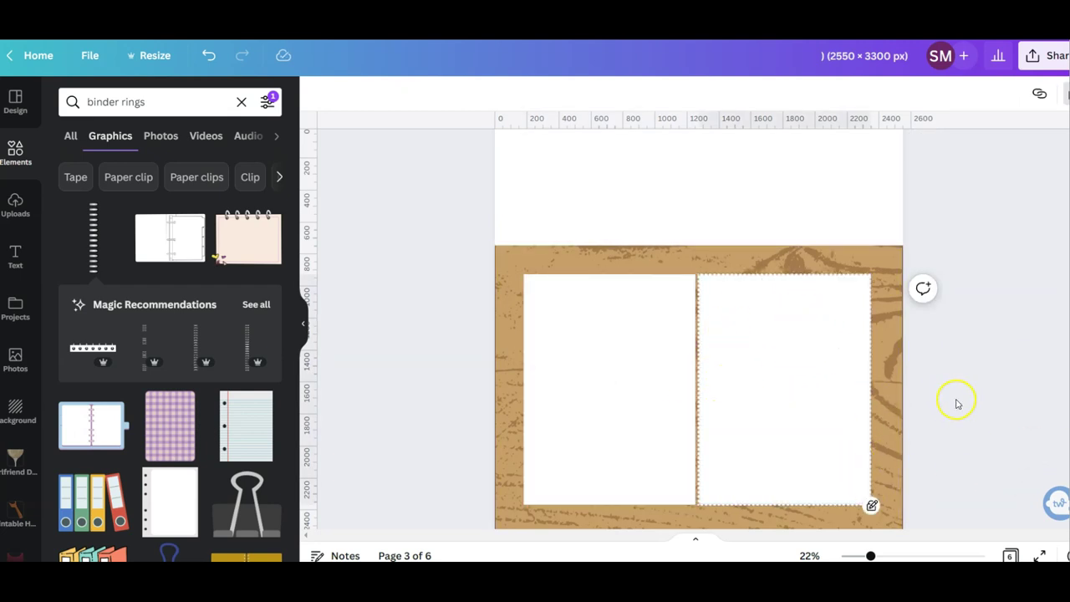
{"action": "scroll", "coordinate": [964, 415], "scroll_direction": "up", "scroll_amount": 10}
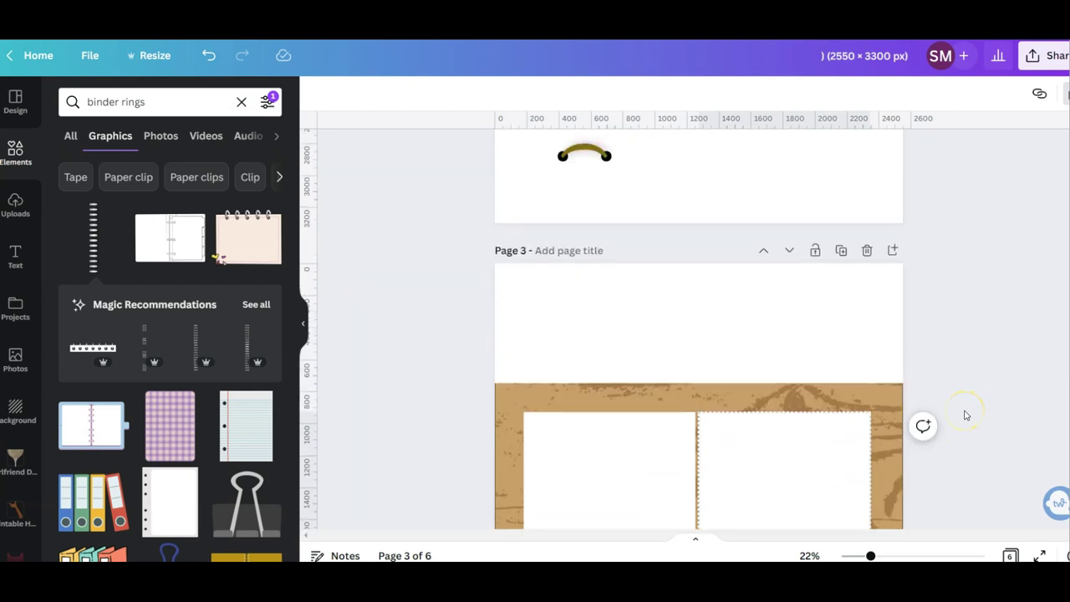
{"action": "scroll", "coordinate": [953, 413], "scroll_direction": "down", "scroll_amount": 1}
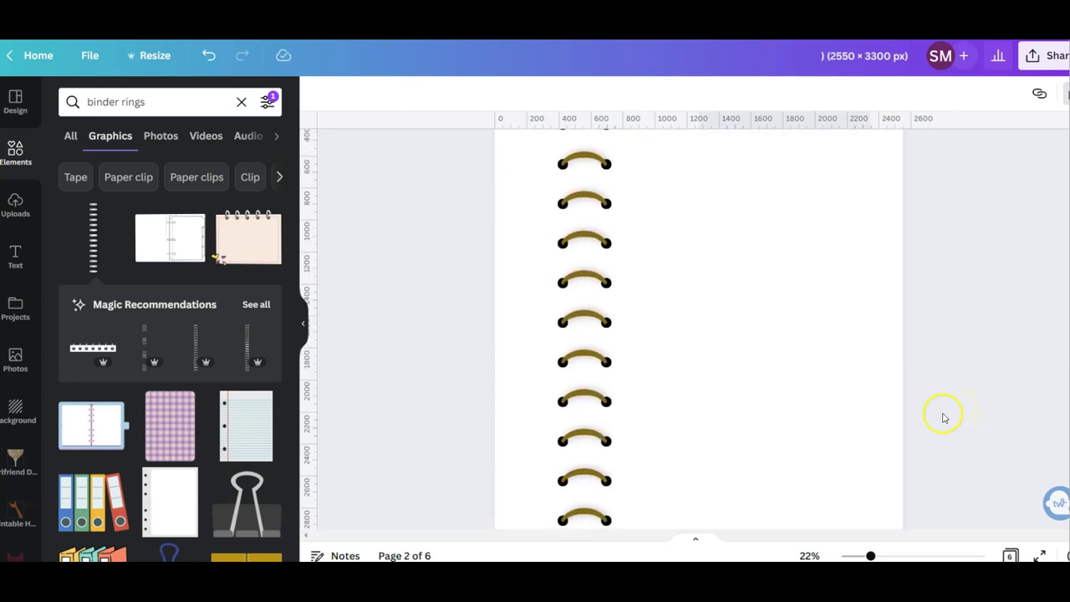
{"action": "scroll", "coordinate": [753, 460], "scroll_direction": "down", "scroll_amount": 2}
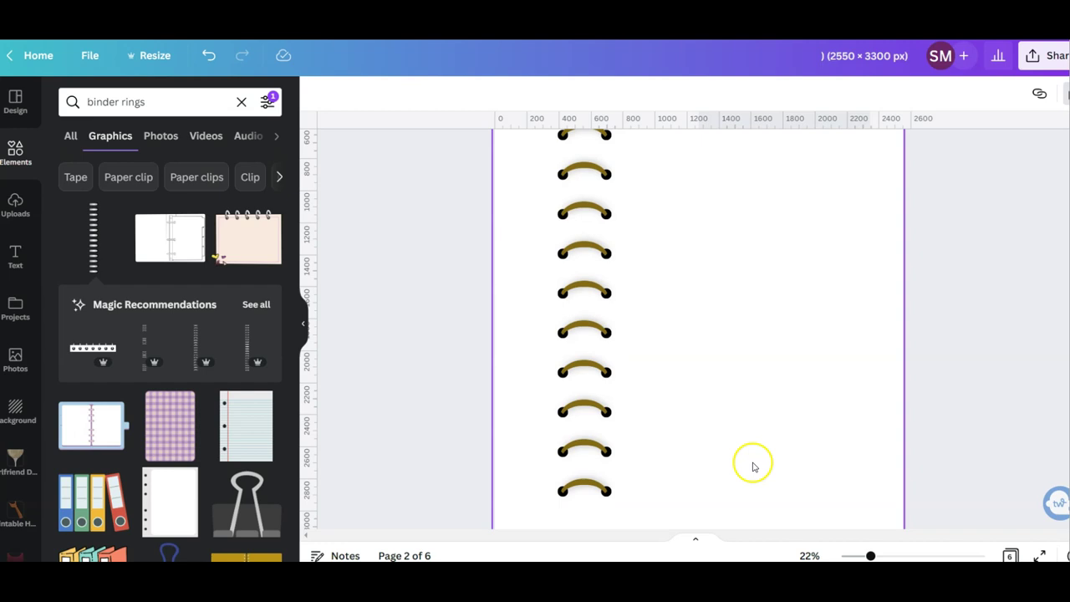
{"action": "left_click_drag", "start_coordinate": [625, 427], "coordinate": [574, 378]}
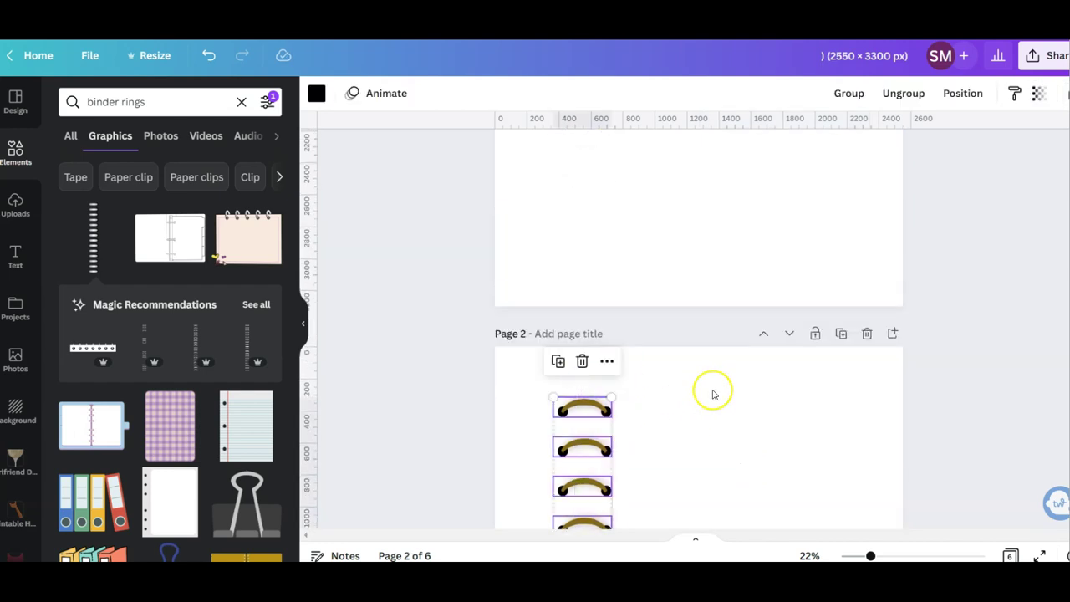
{"action": "scroll", "coordinate": [711, 390], "scroll_direction": "down", "scroll_amount": 15}
- Paste the binder-ring column onto the spread, shrink it, and stretch it along the spine
{"action": "left_click", "coordinate": [764, 343]}
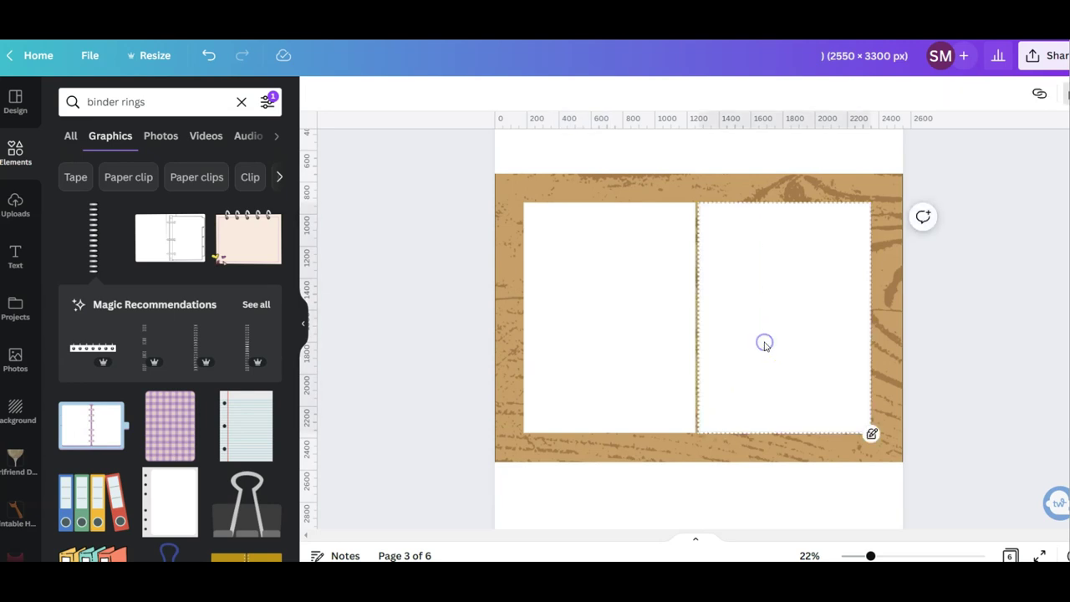
{"action": "key", "text": "ctrl+v"}
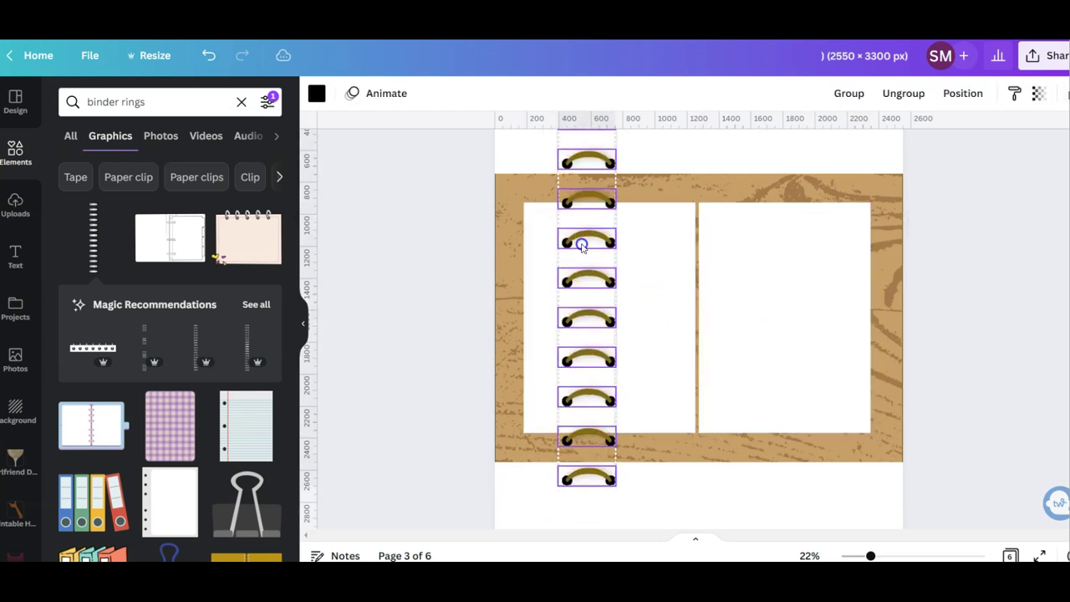
{"action": "left_click_drag", "start_coordinate": [611, 485], "coordinate": [695, 281]}
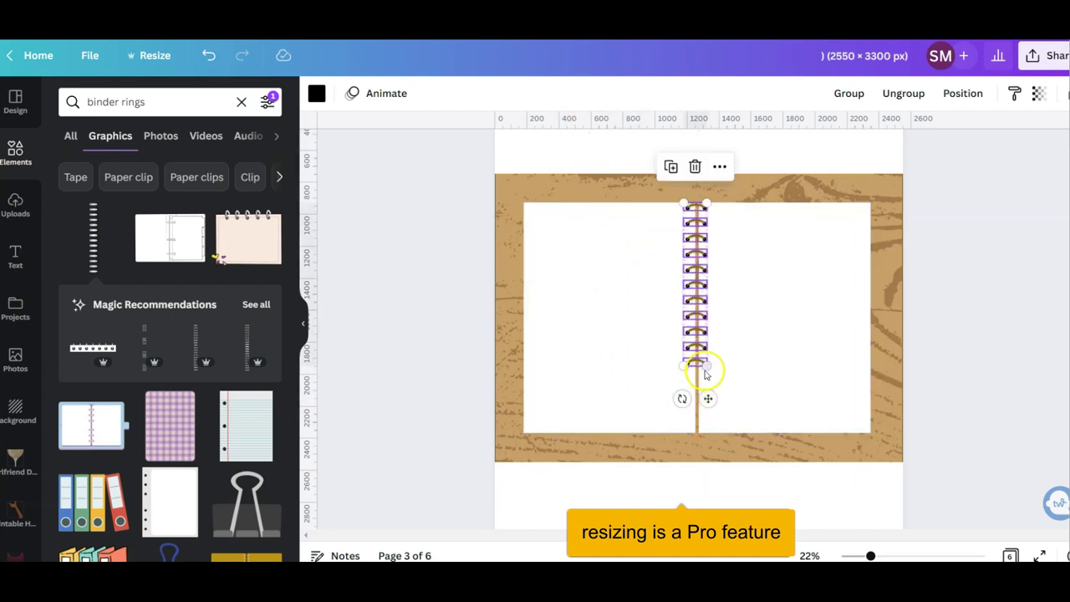
{"action": "left_click_drag", "start_coordinate": [705, 377], "coordinate": [707, 427]}
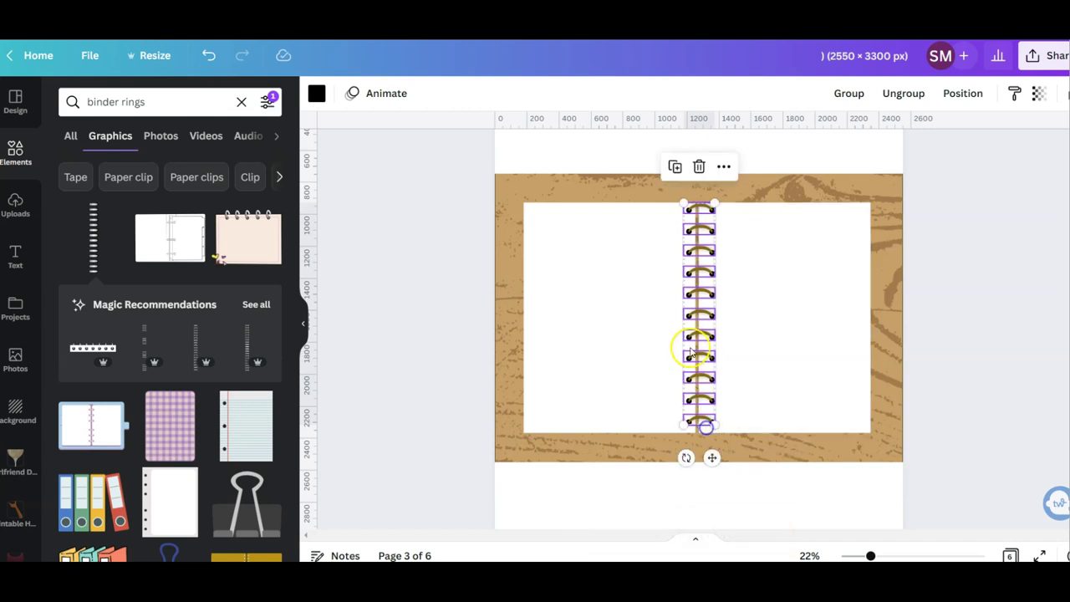
{"action": "left_click_drag", "start_coordinate": [705, 333], "coordinate": [701, 337]}
- Zoom in, align the ring column precisely on the centre spine, and select the wood background
{"action": "left_click_drag", "start_coordinate": [872, 556], "coordinate": [891, 556]}
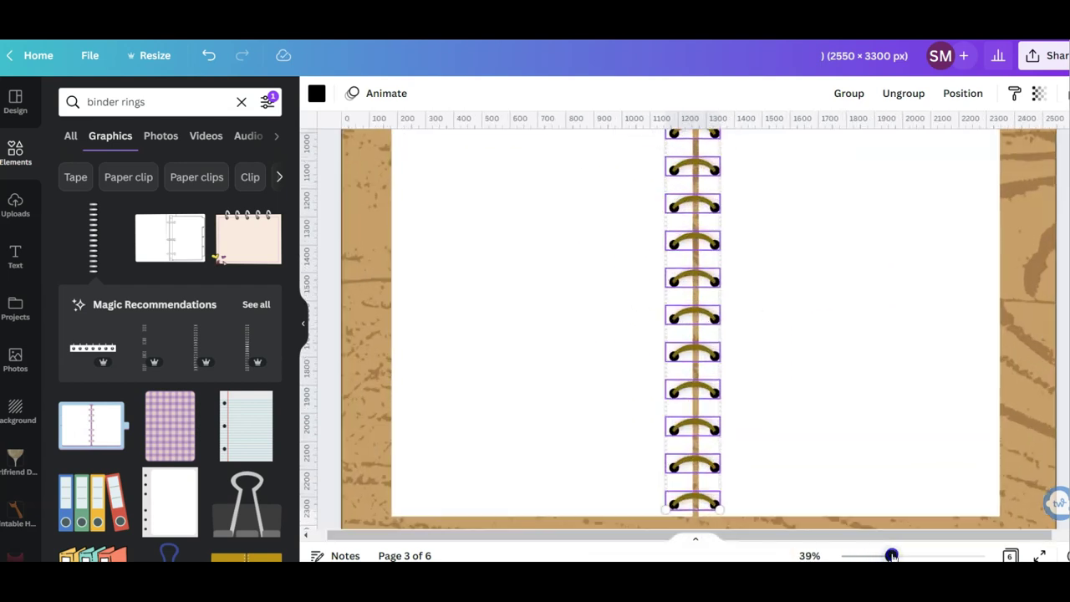
{"action": "scroll", "coordinate": [857, 384], "scroll_direction": "up", "scroll_amount": 1}
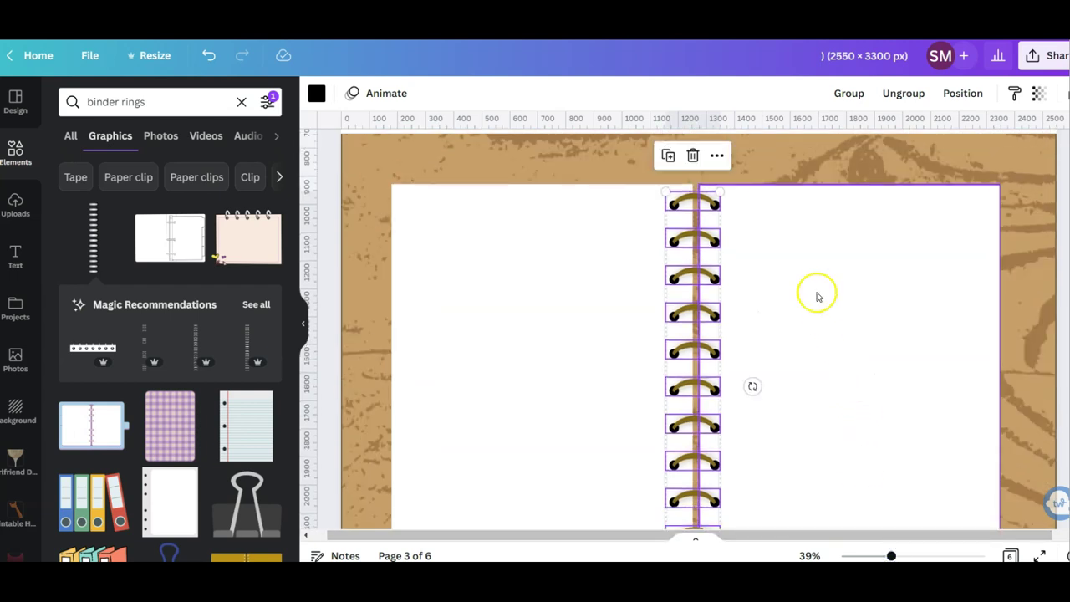
{"action": "left_click_drag", "start_coordinate": [700, 223], "coordinate": [702, 225]}
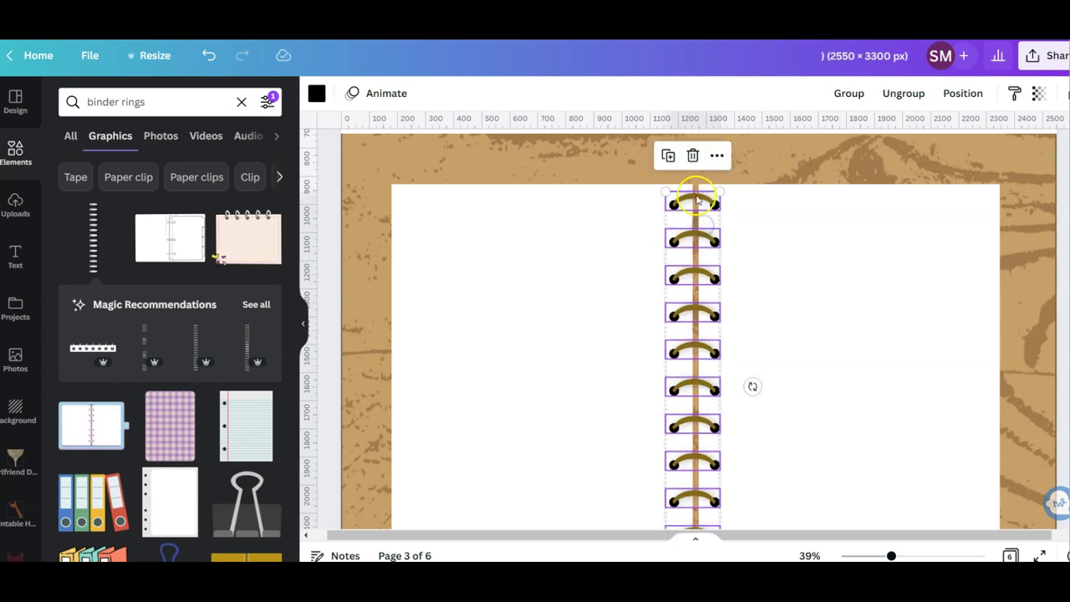
{"action": "left_click", "coordinate": [818, 294]}
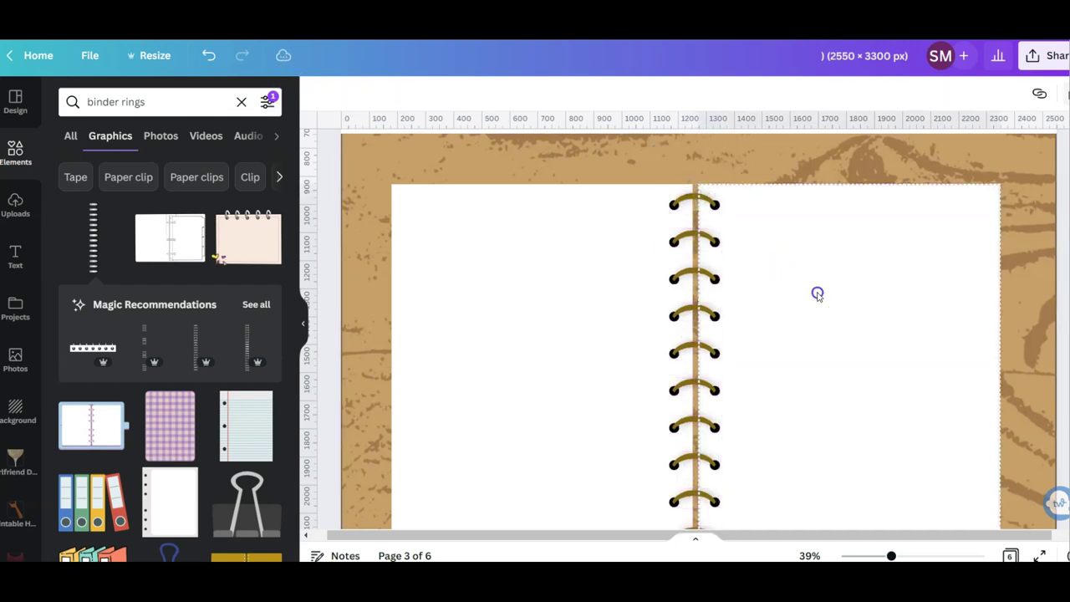
{"action": "left_click", "coordinate": [549, 139]}
{"action": "left_click", "coordinate": [520, 159]}
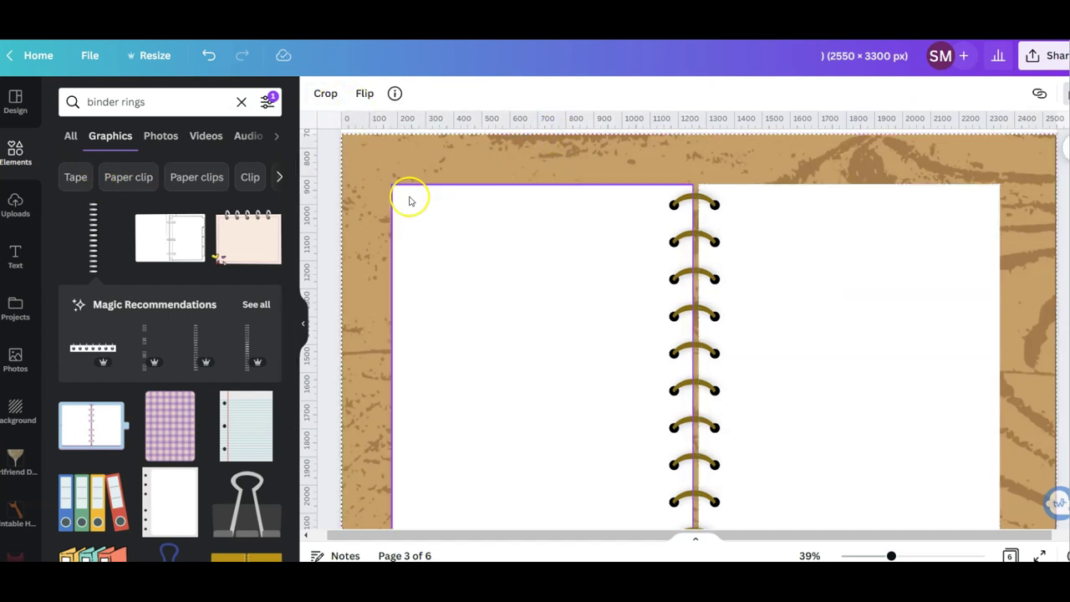
{"action": "scroll", "coordinate": [847, 349], "scroll_direction": "down", "scroll_amount": 1}
{"action": "scroll", "coordinate": [847, 350], "scroll_direction": "down", "scroll_amount": 1}
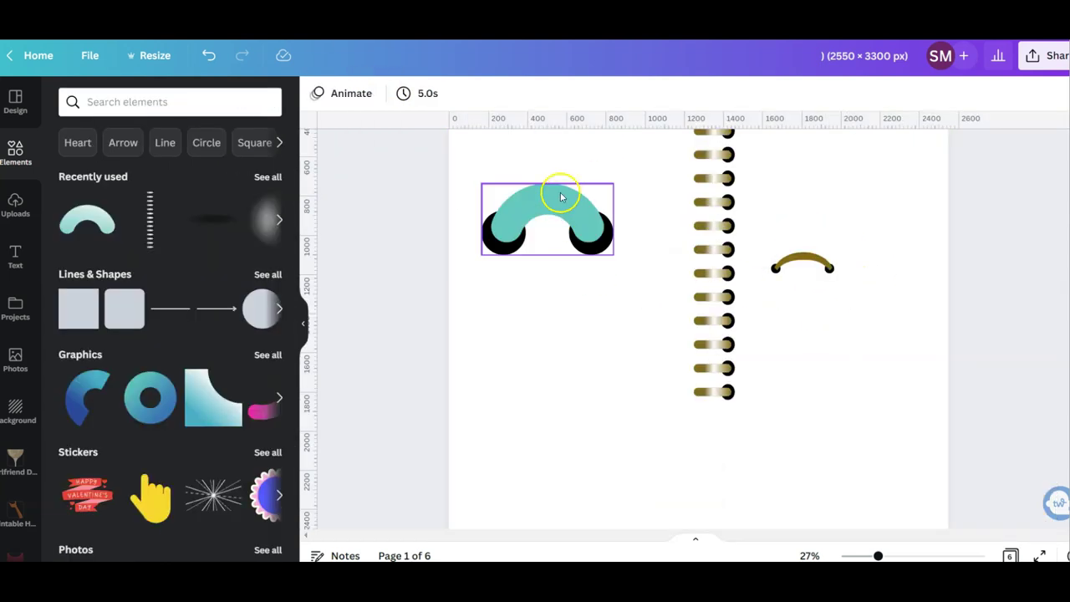
- Add another copy of the arc from Recently used and place it below the first ring
{"action": "left_click", "coordinate": [574, 263]}
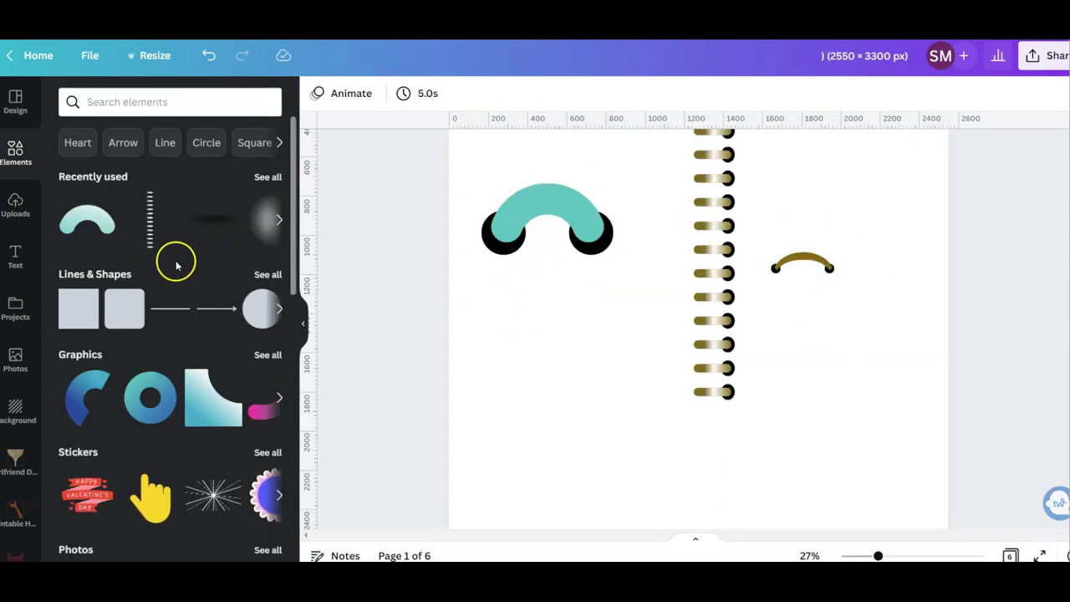
{"action": "left_click", "coordinate": [88, 220]}
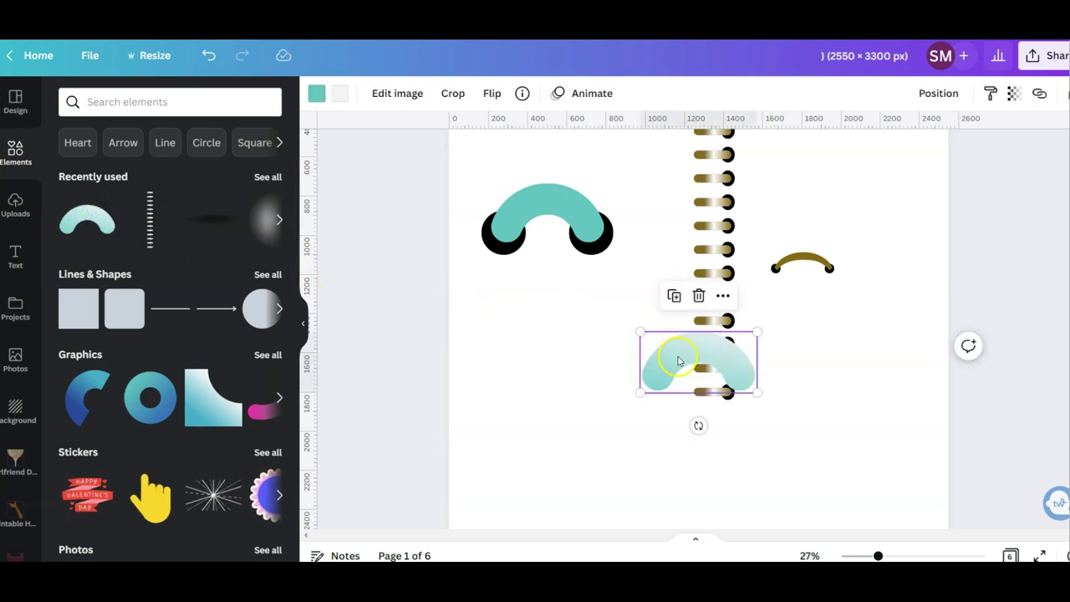
{"action": "left_click_drag", "start_coordinate": [675, 359], "coordinate": [536, 324]}
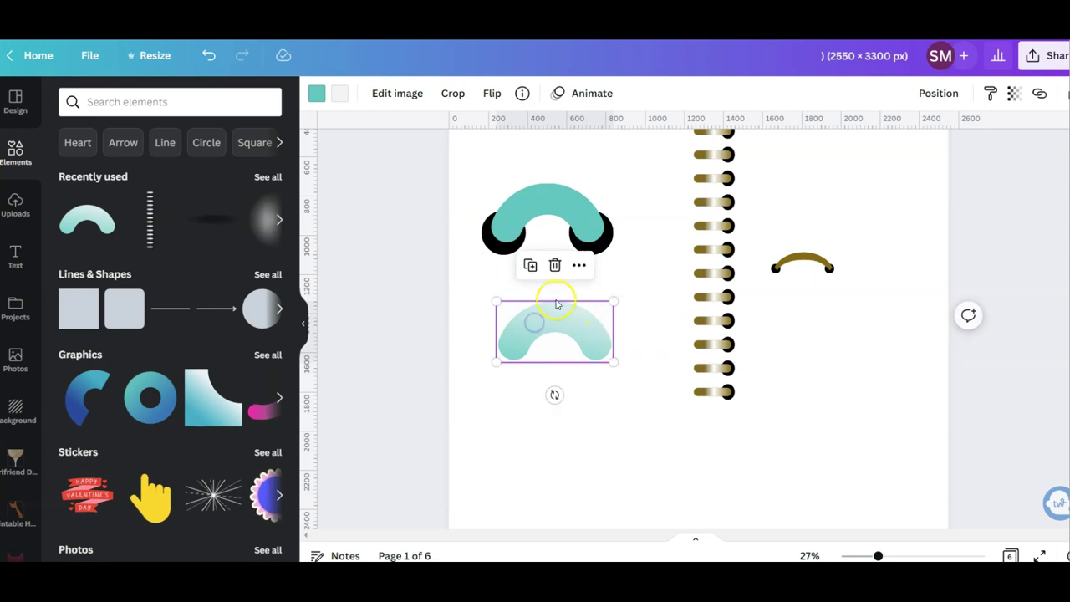
- Recolour both tones of the new arc, green first, then solid teal
{"action": "left_click", "coordinate": [316, 93]}
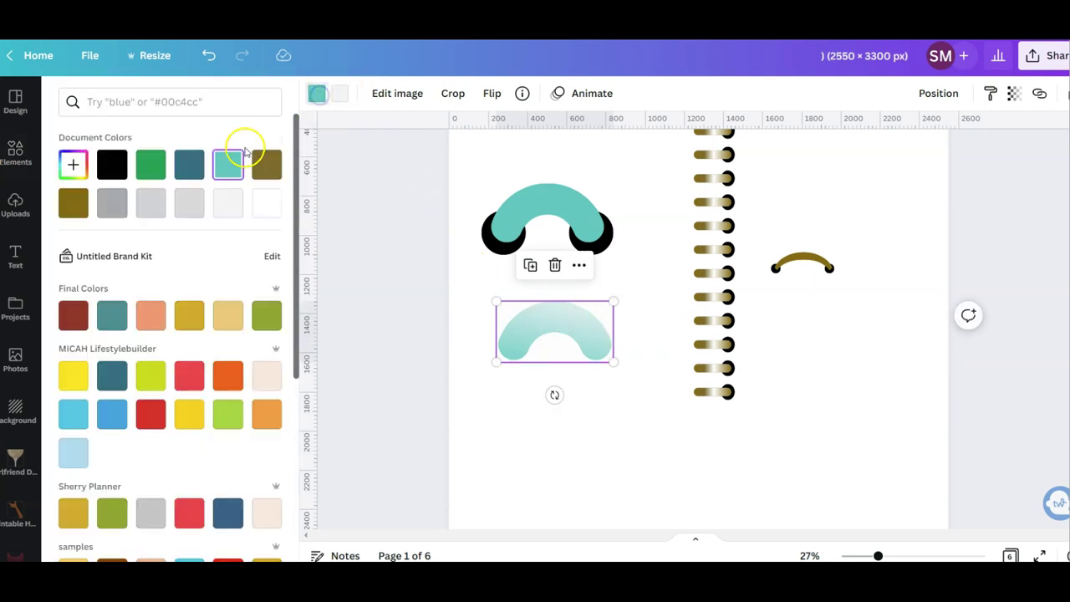
{"action": "left_click", "coordinate": [153, 168]}
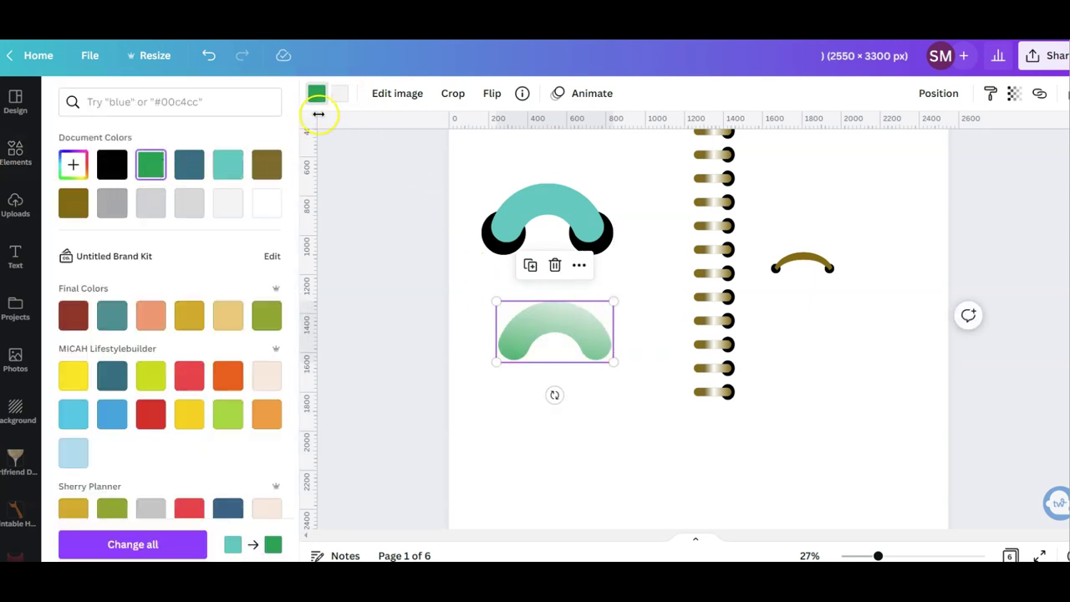
{"action": "left_click", "coordinate": [340, 100]}
{"action": "left_click", "coordinate": [151, 166]}
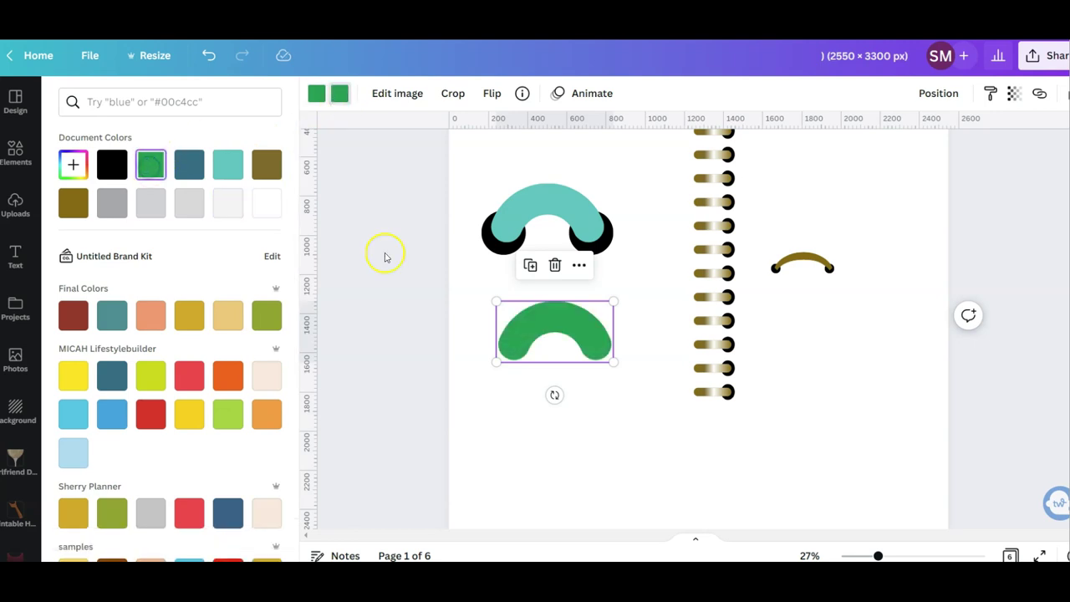
{"action": "left_click", "coordinate": [228, 165]}
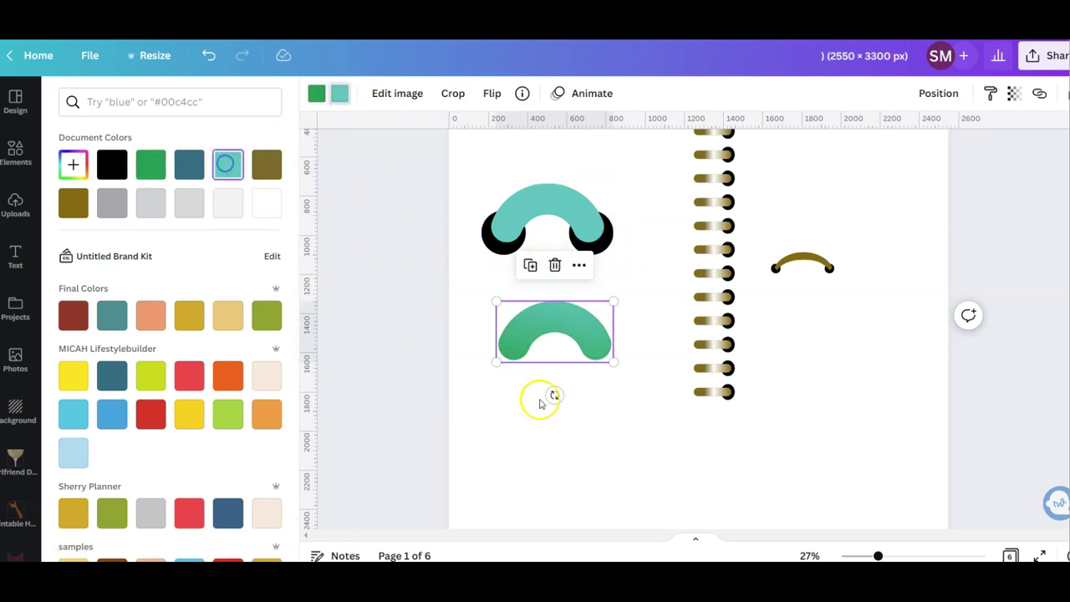
{"action": "left_click", "coordinate": [318, 94]}
{"action": "left_click", "coordinate": [228, 165]}
{"action": "left_click", "coordinate": [615, 445]}
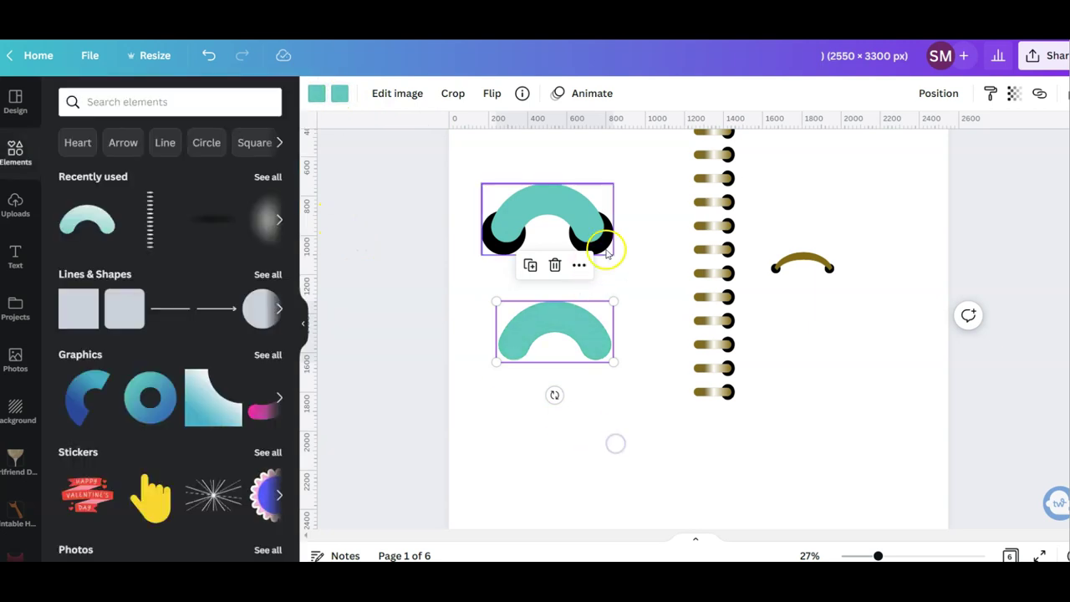
{"action": "left_click", "coordinate": [566, 414]}
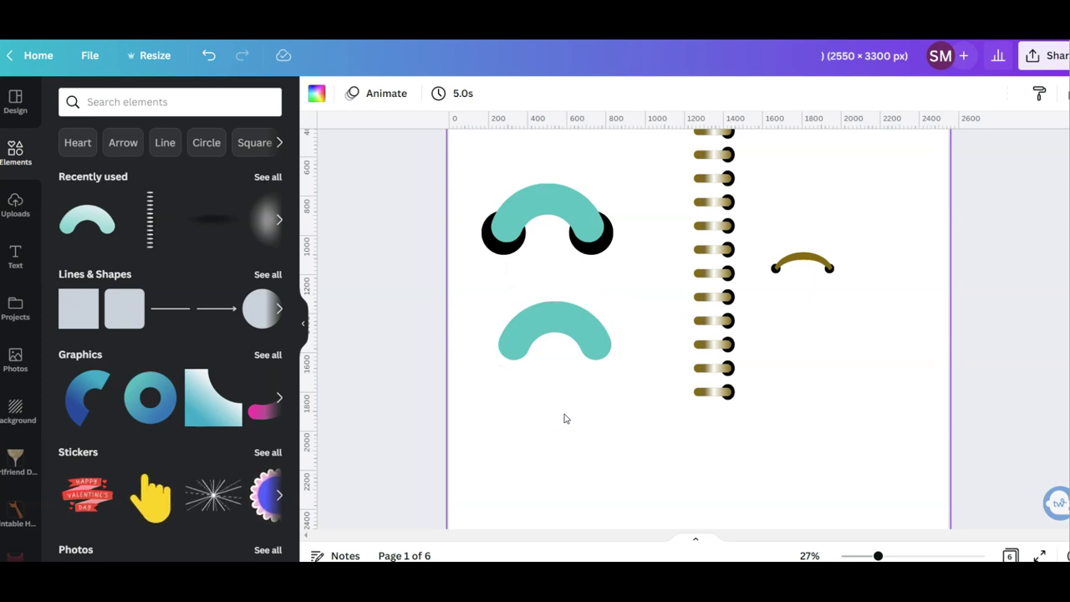
- Add a black circle, resize it to about 230×230 and place it at the arc's left end
{"action": "key", "text": "c"}
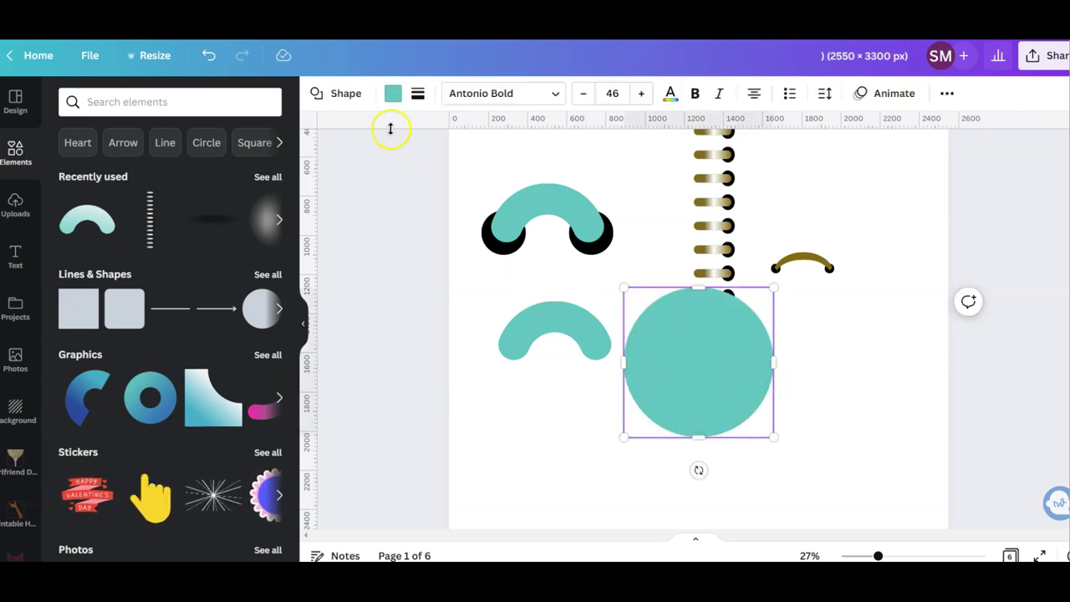
{"action": "left_click", "coordinate": [398, 104]}
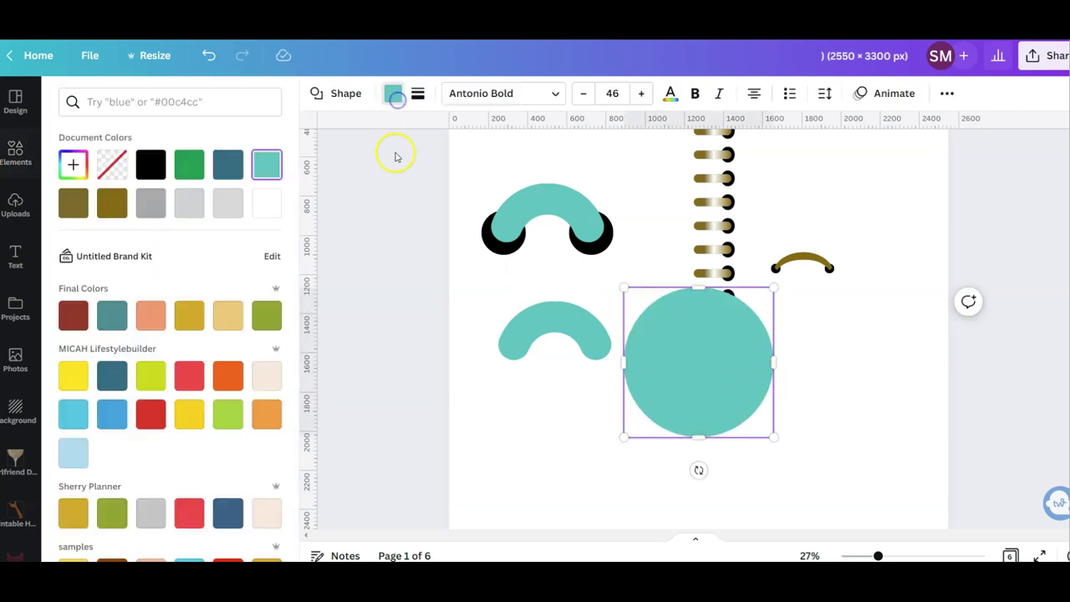
{"action": "left_click", "coordinate": [150, 165]}
{"action": "left_click_drag", "start_coordinate": [775, 289], "coordinate": [662, 385]}
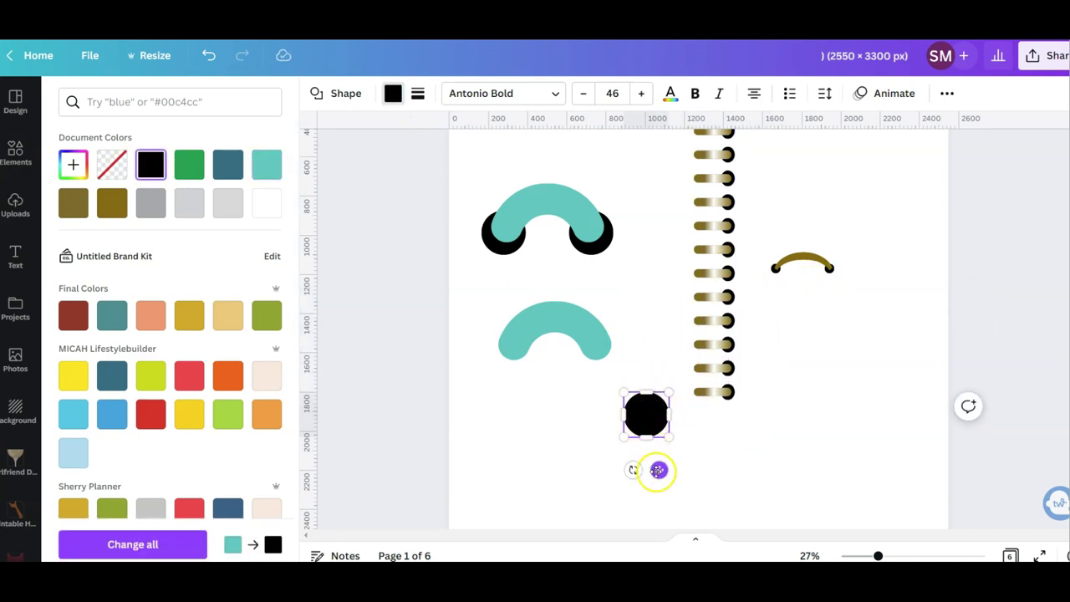
{"action": "left_click_drag", "start_coordinate": [660, 470], "coordinate": [520, 413]}
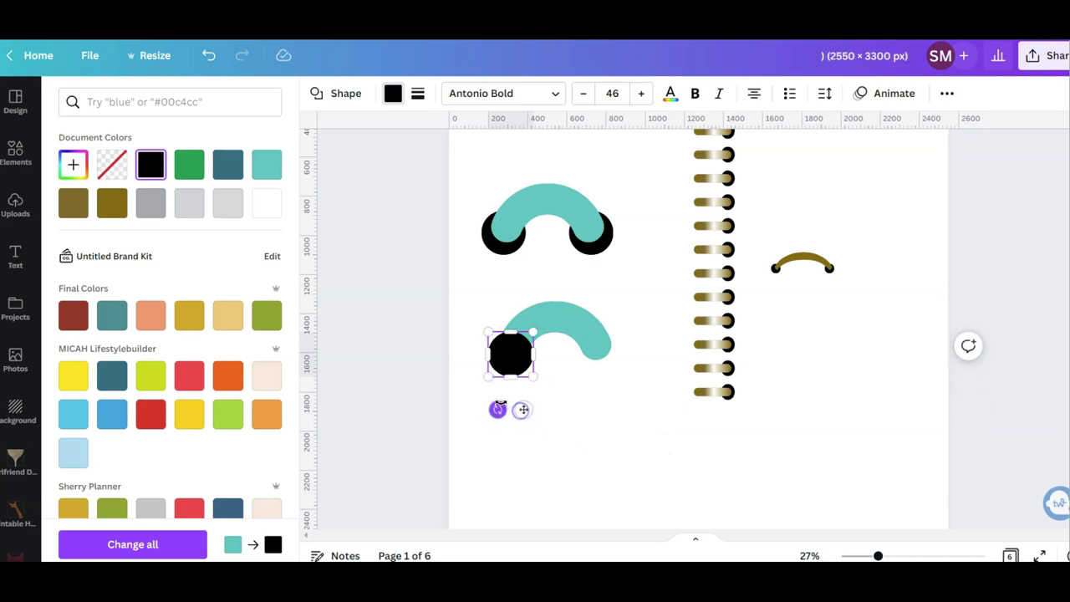
{"action": "left_click", "coordinate": [489, 376]}
{"action": "left_click_drag", "start_coordinate": [513, 393], "coordinate": [600, 351]}
- Bring the teal arc forward in front of both black circles and nudge it into place
{"action": "left_click", "coordinate": [544, 310]}
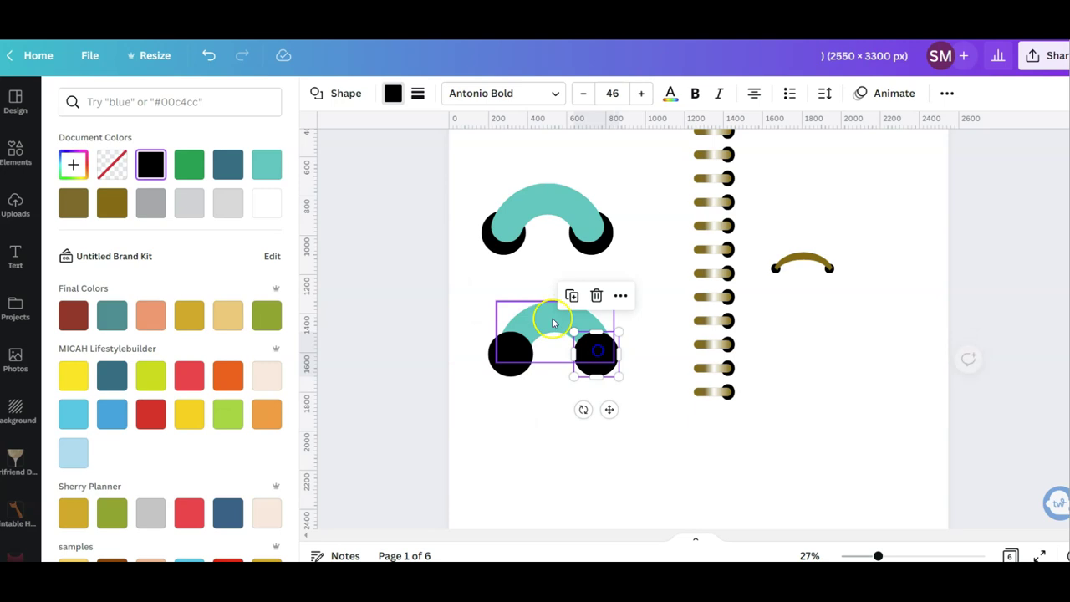
{"action": "left_click", "coordinate": [939, 94]}
{"action": "left_click", "coordinate": [755, 136]}
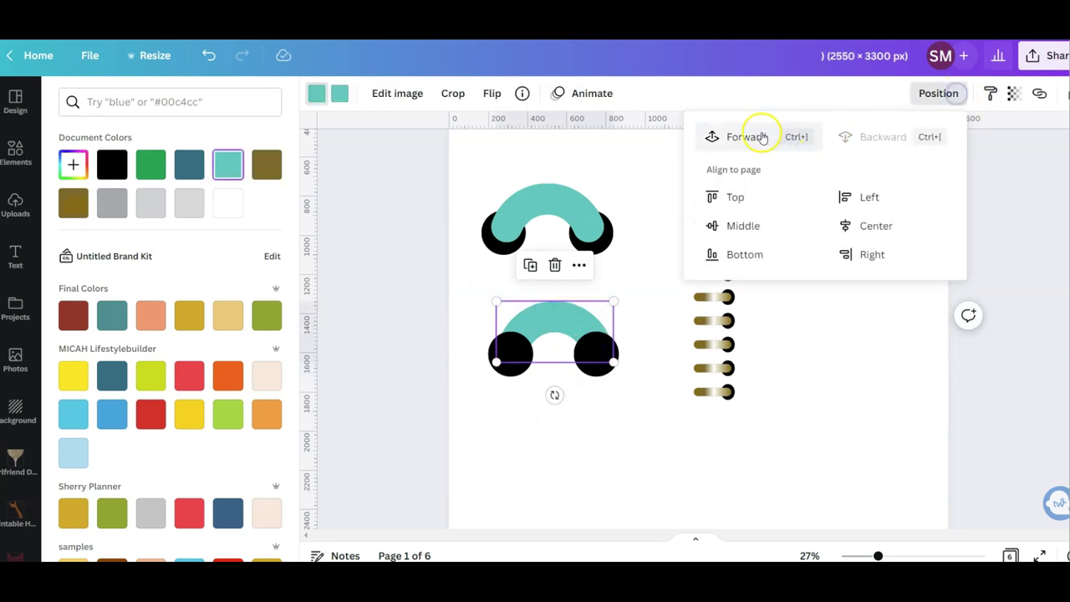
{"action": "left_click", "coordinate": [760, 137]}
{"action": "left_click", "coordinate": [580, 435]}
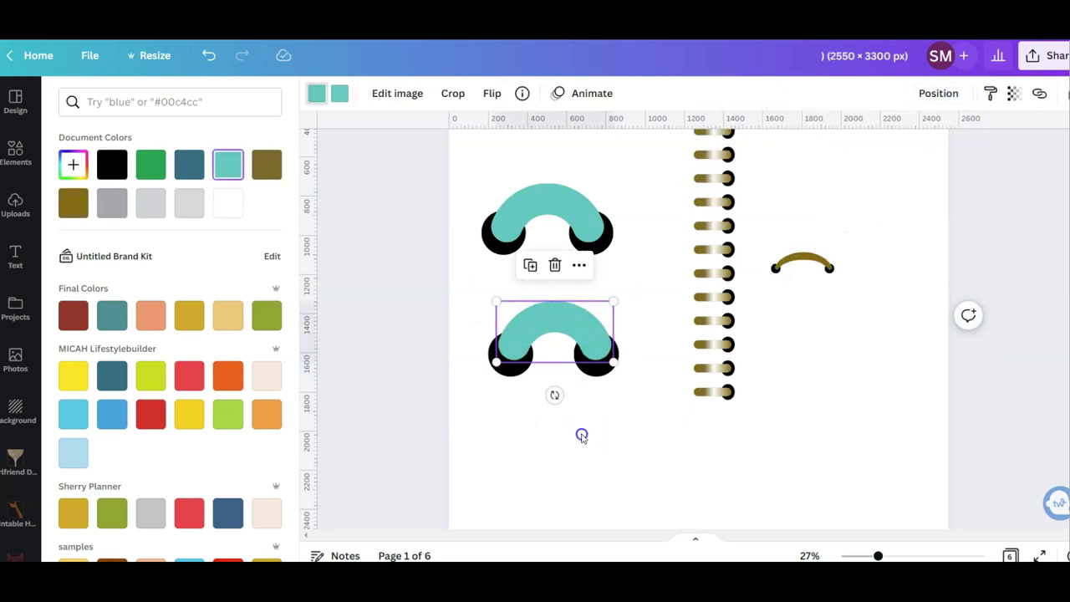
{"action": "left_click", "coordinate": [555, 420]}
{"action": "left_click", "coordinate": [543, 325]}
{"action": "left_click_drag", "start_coordinate": [543, 324], "coordinate": [538, 326]}
- Paste the upper turquoise ring onto page 3 over the centre divider and shrink it
{"action": "left_click", "coordinate": [637, 267]}
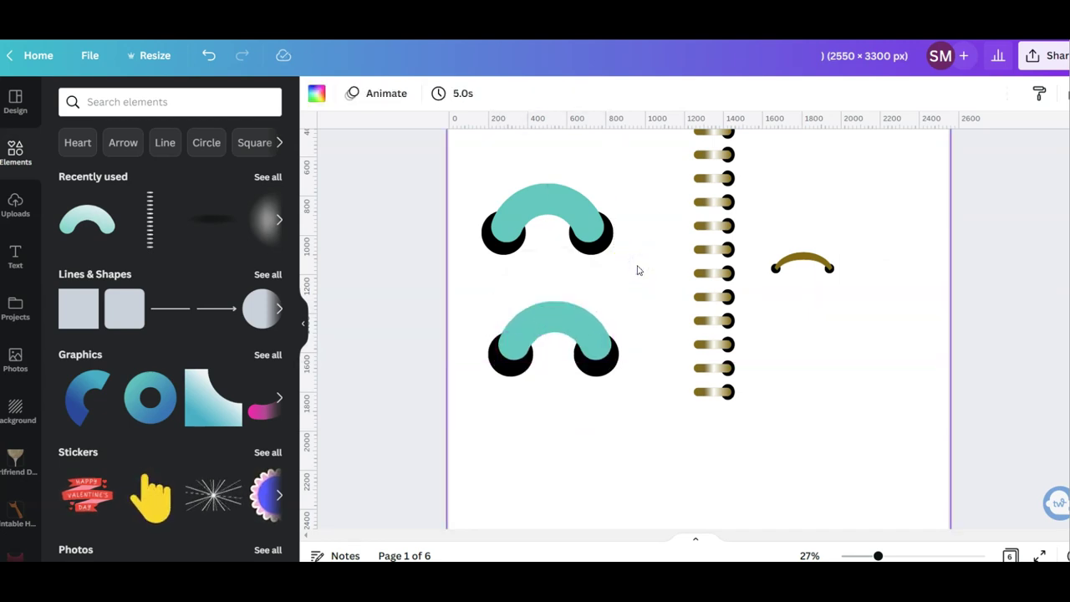
{"action": "left_click_drag", "start_coordinate": [637, 270], "coordinate": [477, 195]}
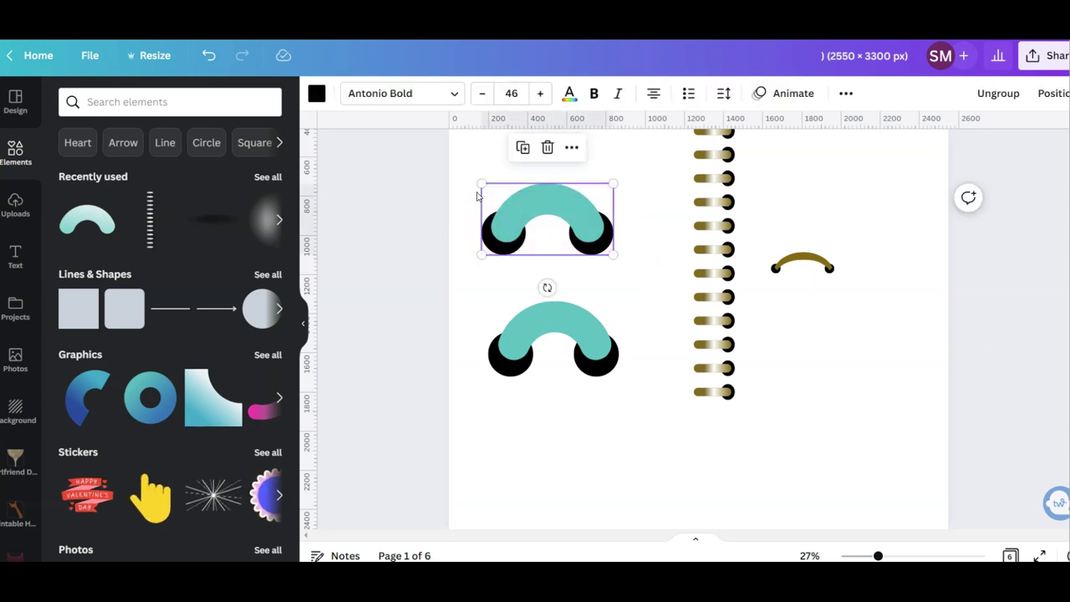
{"action": "scroll", "coordinate": [659, 246], "scroll_direction": "down", "scroll_amount": 15}
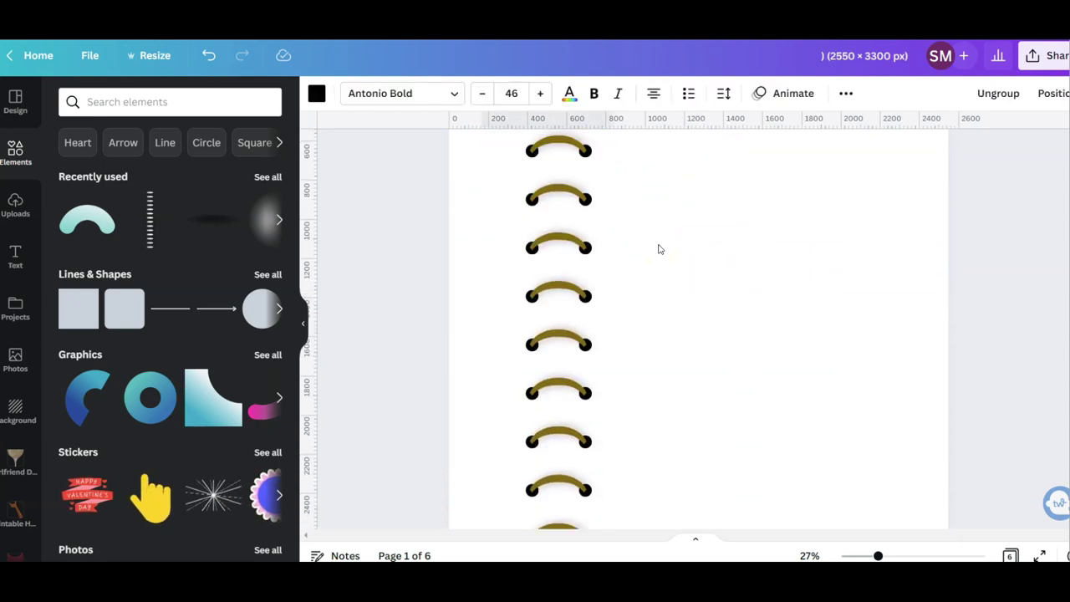
{"action": "scroll", "coordinate": [659, 254], "scroll_direction": "down", "scroll_amount": 5}
{"action": "scroll", "coordinate": [739, 249], "scroll_direction": "up", "scroll_amount": 2}
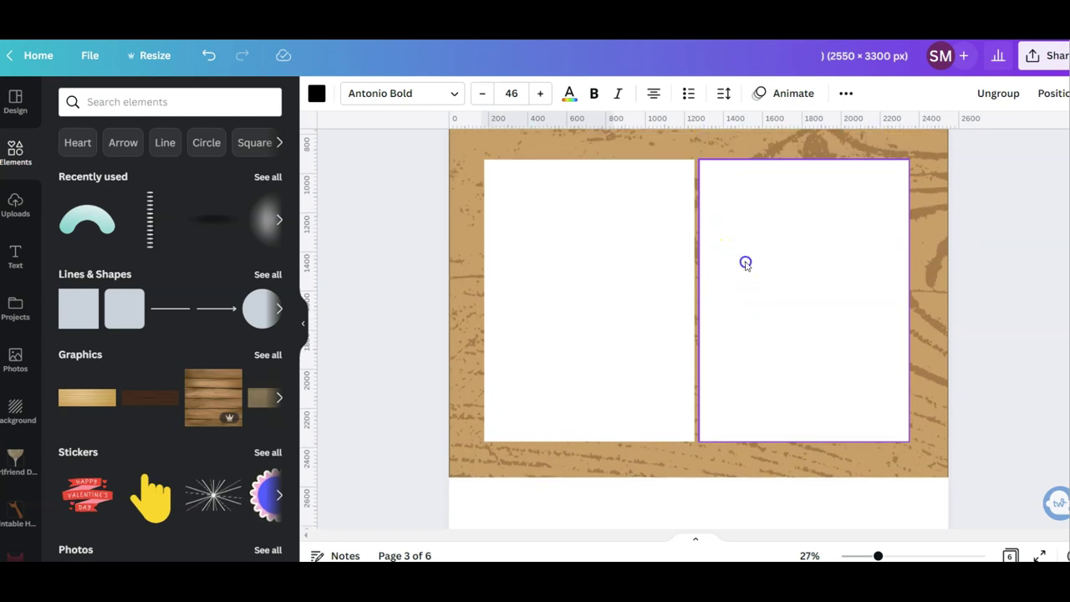
{"action": "left_click", "coordinate": [745, 263]}
{"action": "key", "text": "ctrl+v"}
{"action": "left_click_drag", "start_coordinate": [538, 148], "coordinate": [683, 197]}
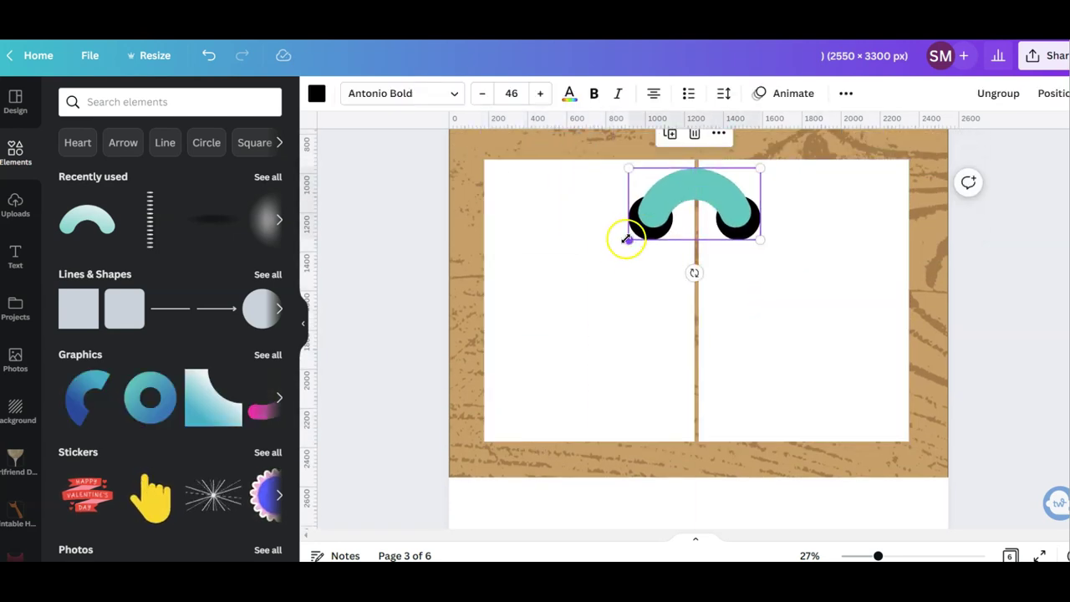
{"action": "left_click_drag", "start_coordinate": [628, 240], "coordinate": [696, 277]}
- Duplicate the arch down the centre spine into a column of five, then select all five
{"action": "left_click", "coordinate": [737, 180]}
{"action": "left_click", "coordinate": [682, 199]}
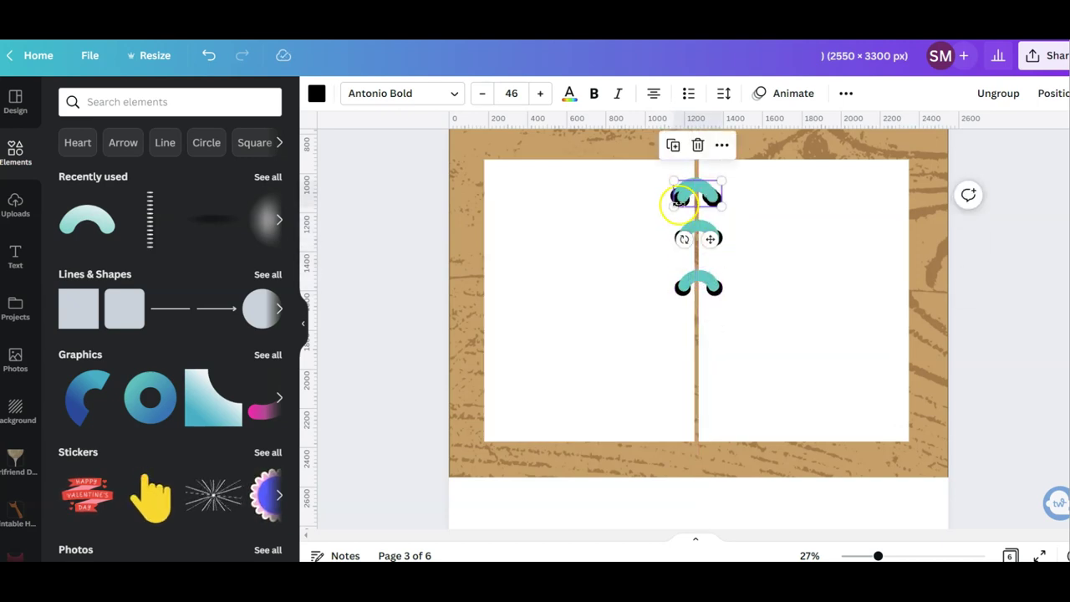
{"action": "left_click_drag", "start_coordinate": [699, 193], "coordinate": [699, 331]}
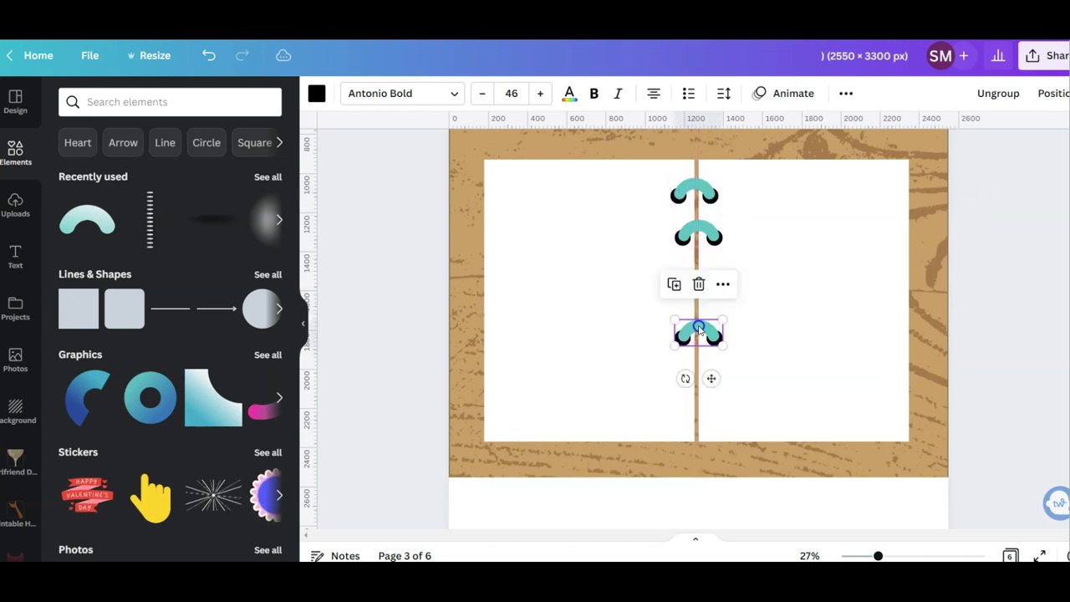
{"action": "key", "text": "ctrl+v"}
{"action": "left_click_drag", "start_coordinate": [695, 186], "coordinate": [696, 376]}
{"action": "mouse_move", "coordinate": [753, 394]}
{"action": "left_mouse_down"}
{"action": "mouse_move", "coordinate": [697, 263]}
{"action": "mouse_move", "coordinate": [694, 178]}
{"action": "left_mouse_up"}
{"action": "left_click", "coordinate": [959, 95]}
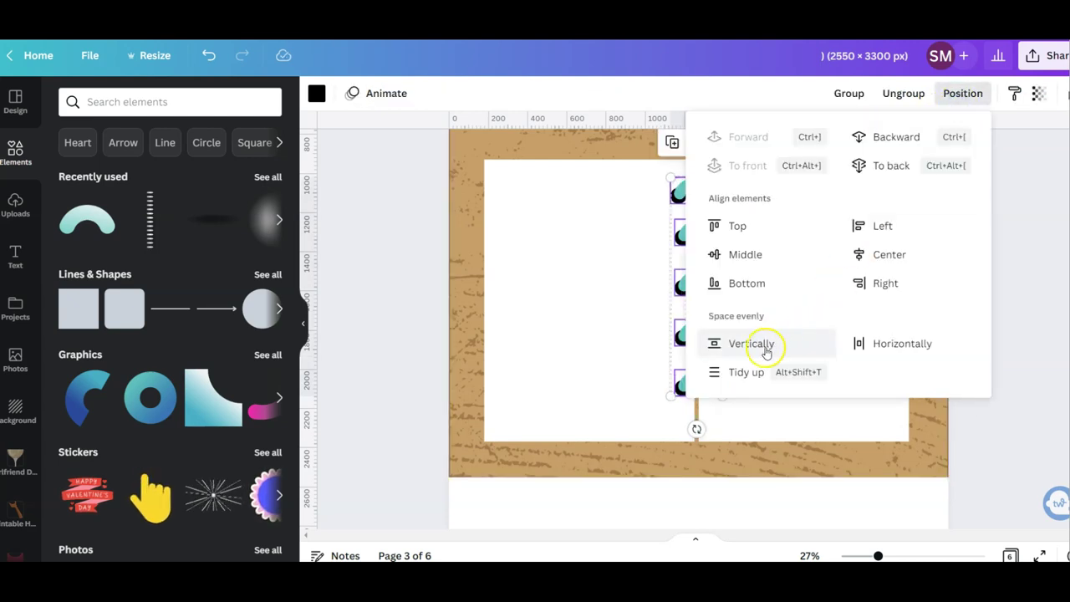
- Space the five arches evenly down the spine, shrink them and centre the column
{"action": "left_click", "coordinate": [761, 427]}
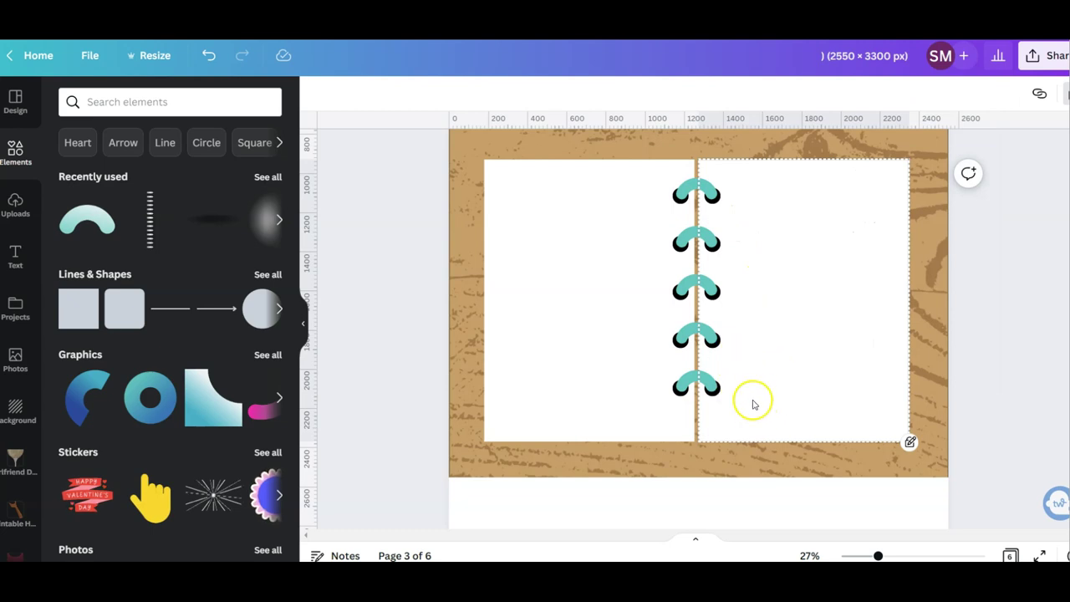
{"action": "left_click_drag", "start_coordinate": [733, 404], "coordinate": [707, 239]}
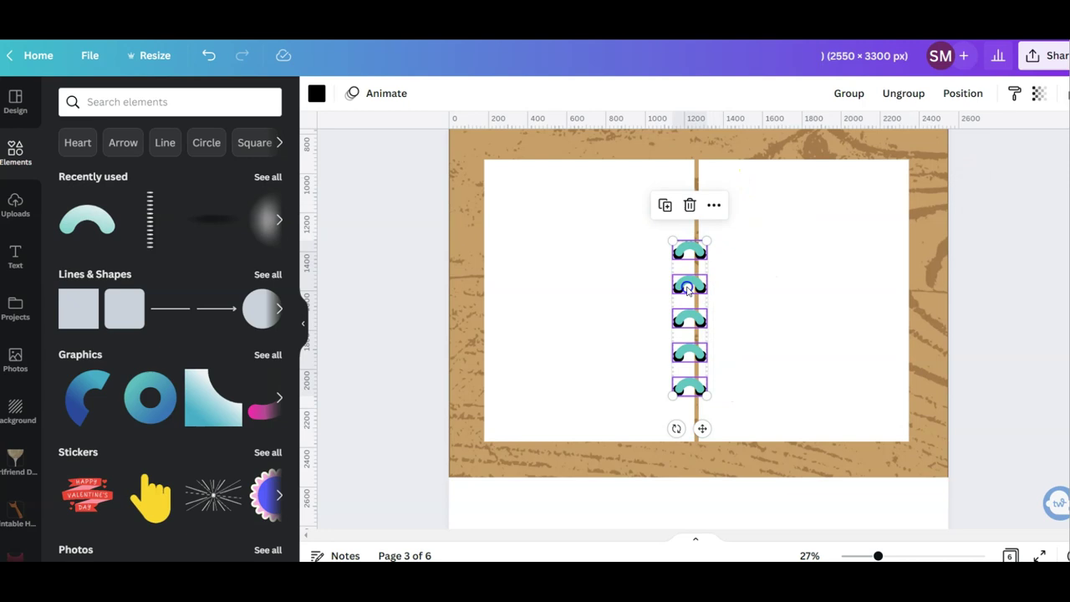
{"action": "left_click_drag", "start_coordinate": [690, 279], "coordinate": [691, 229]}
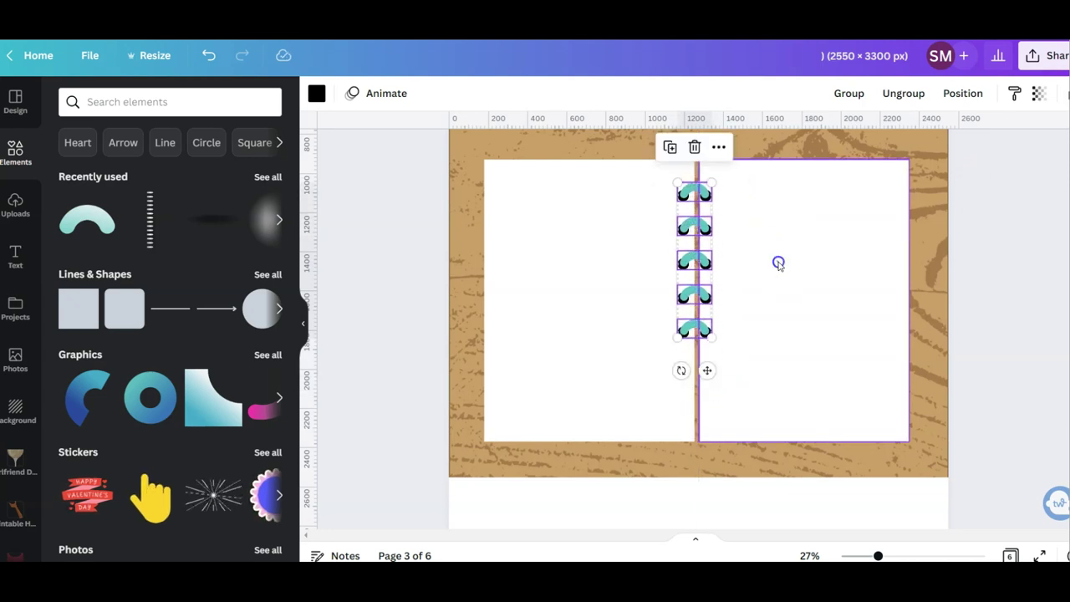
- Delete the third arch and duplicate the bottom pair with Ctrl+D to form three pairs
{"action": "left_click_drag", "start_coordinate": [734, 346], "coordinate": [684, 380]}
{"action": "left_click_drag", "start_coordinate": [689, 278], "coordinate": [696, 325]}
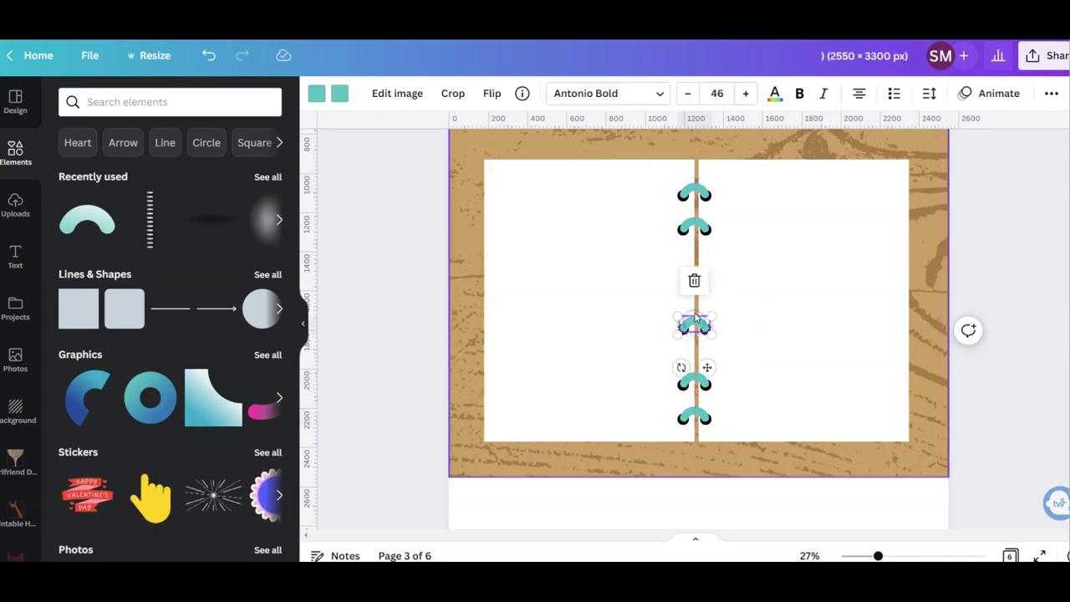
{"action": "key", "text": "Delete"}
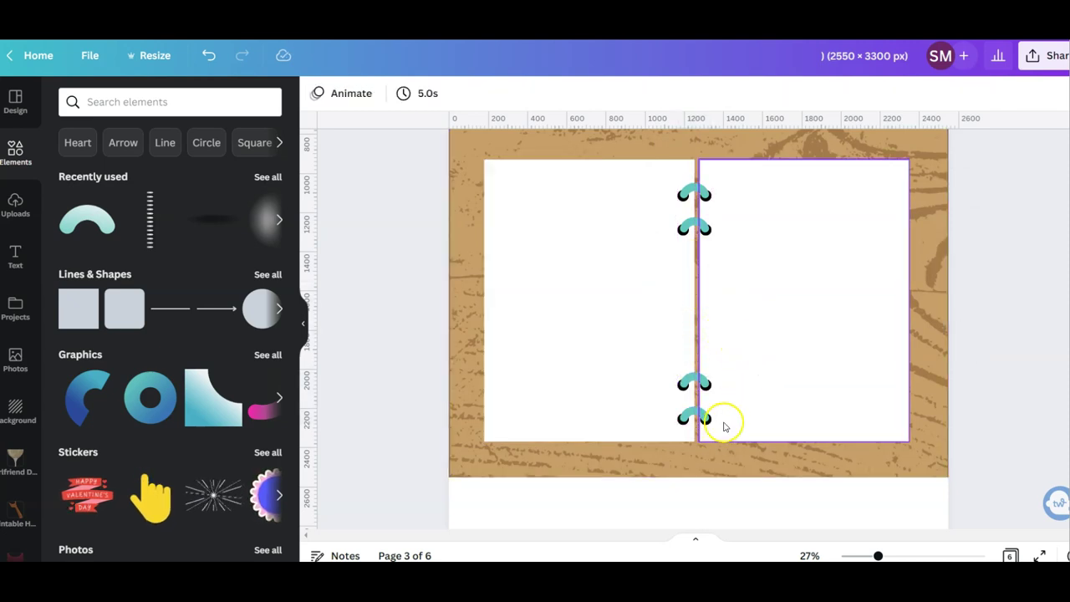
{"action": "left_click_drag", "start_coordinate": [724, 426], "coordinate": [696, 287]}
{"action": "key", "text": "ctrl+d"}
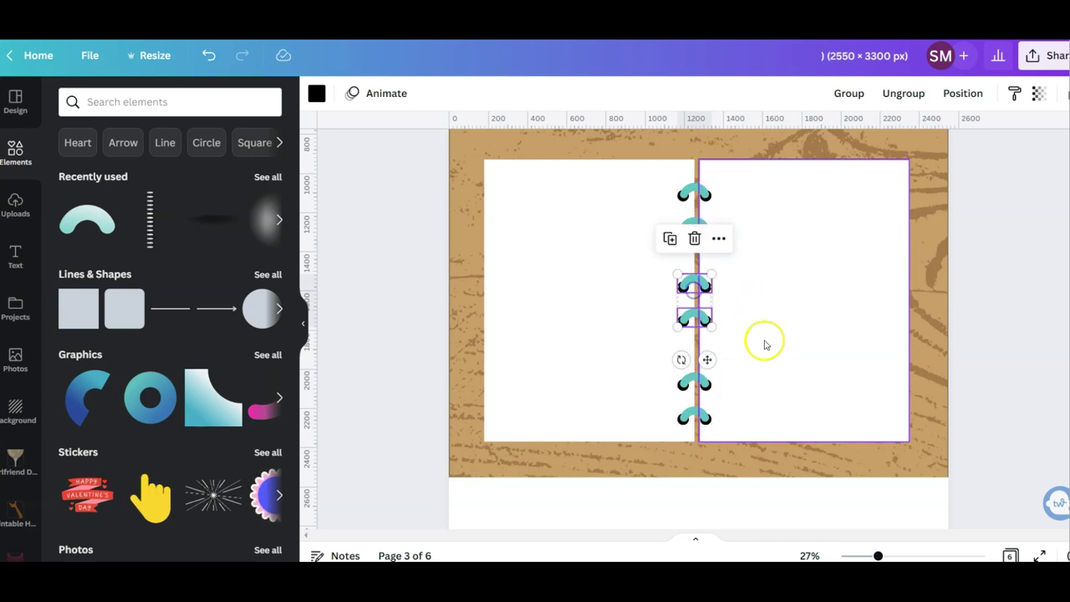
{"action": "left_click", "coordinate": [767, 349]}
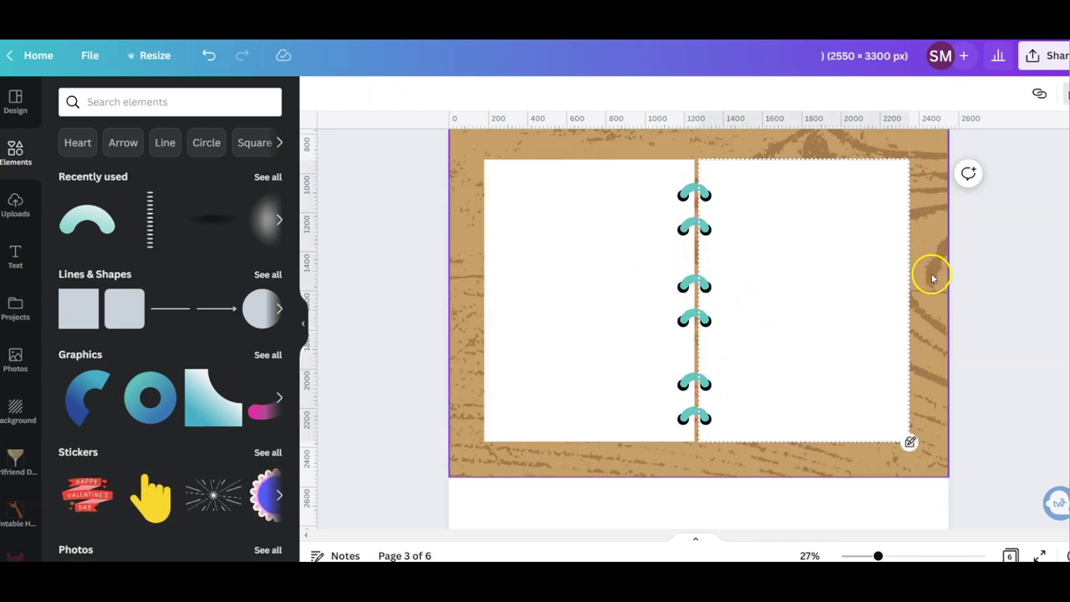
{"action": "left_click", "coordinate": [986, 297]}
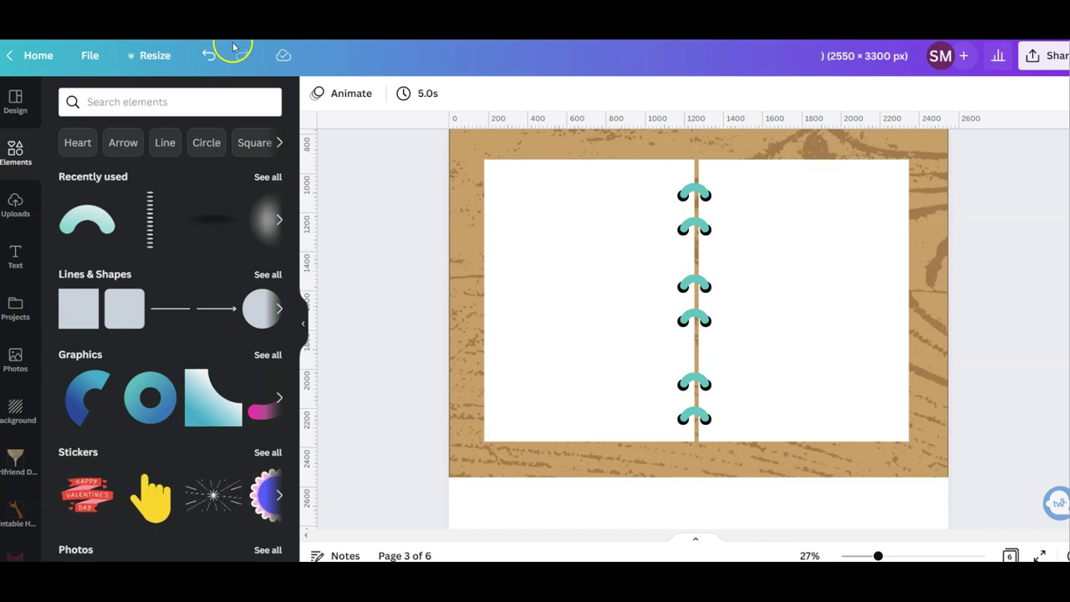
- Zoom page 4 to 40% and ungroup the ring group into separate pieces
{"action": "scroll", "coordinate": [800, 533], "scroll_direction": "down", "scroll_amount": 5}
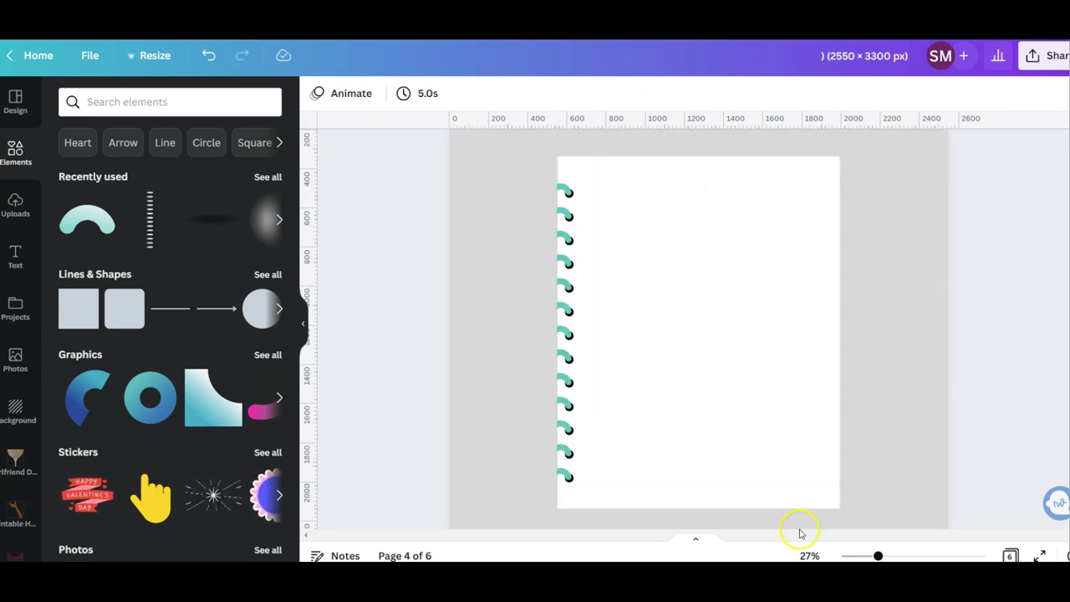
{"action": "left_click_drag", "start_coordinate": [877, 556], "coordinate": [893, 556]}
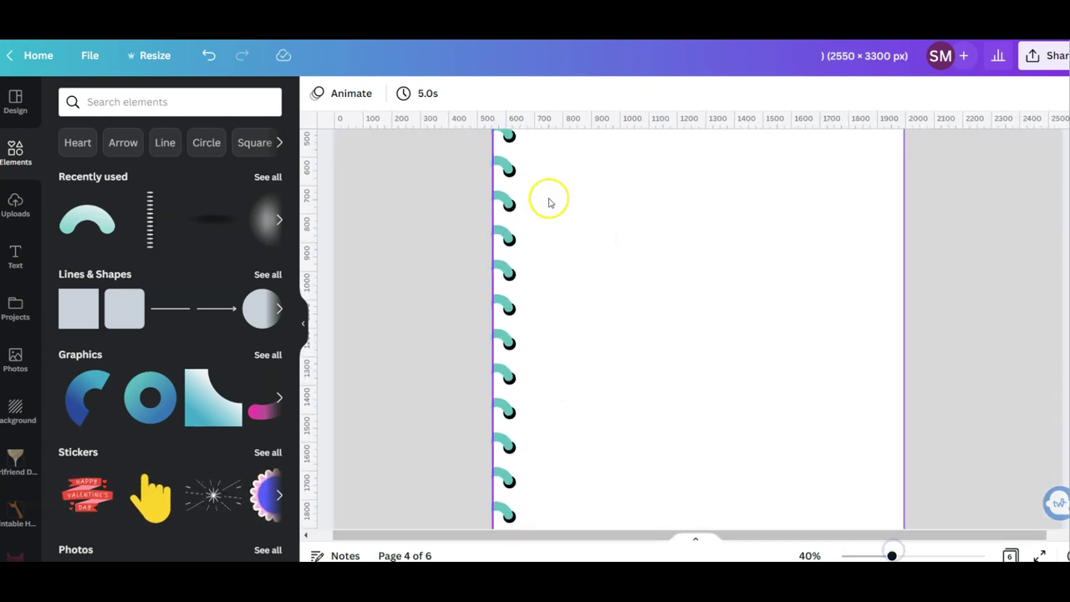
{"action": "left_click", "coordinate": [504, 166]}
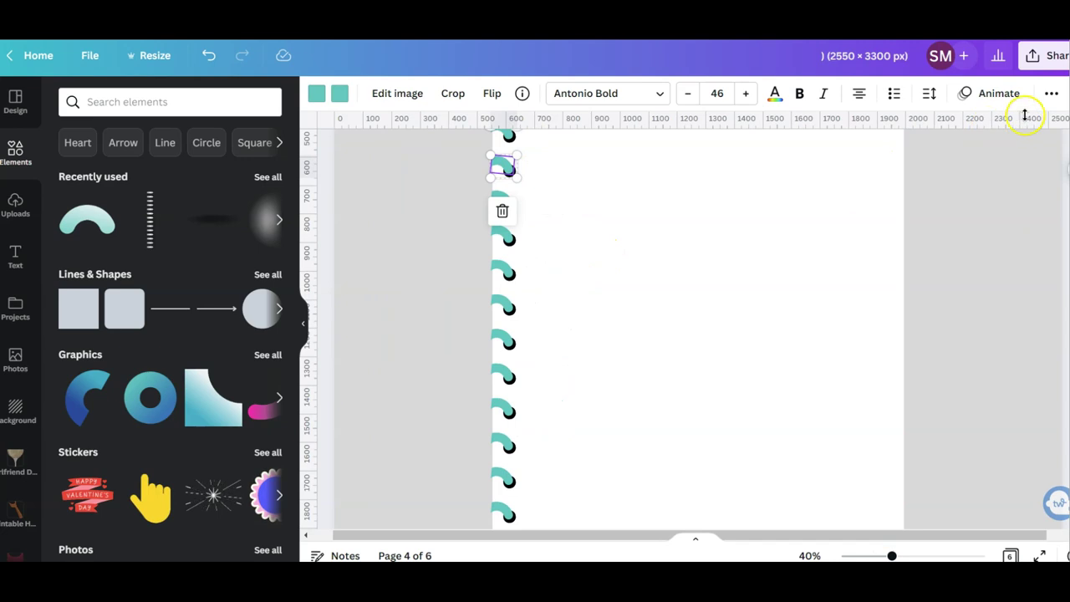
{"action": "left_click", "coordinate": [1052, 93]}
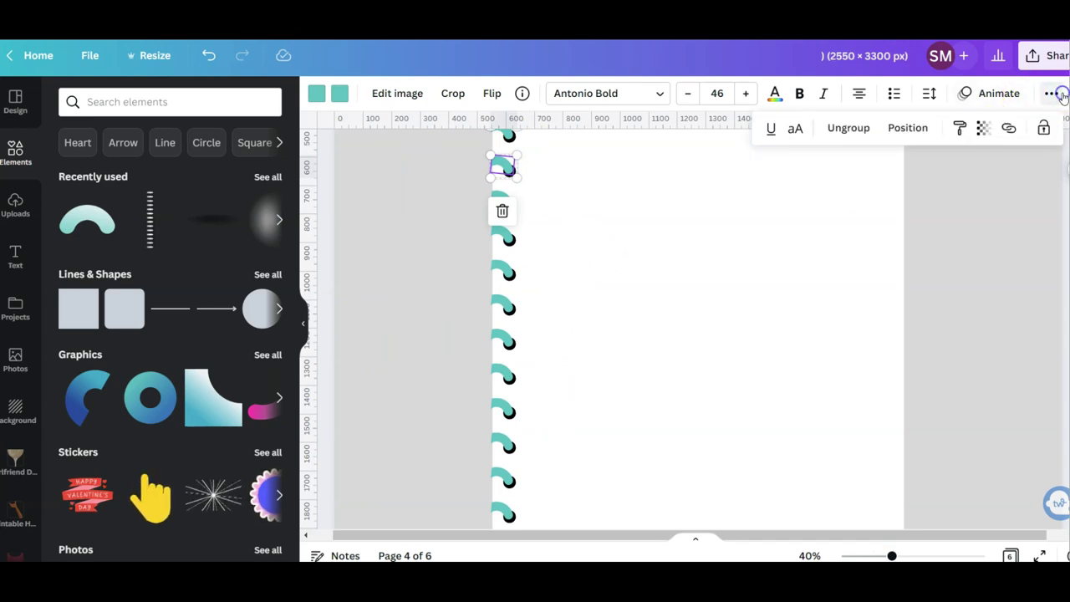
{"action": "left_click", "coordinate": [847, 128]}
{"action": "left_click", "coordinate": [627, 237]}
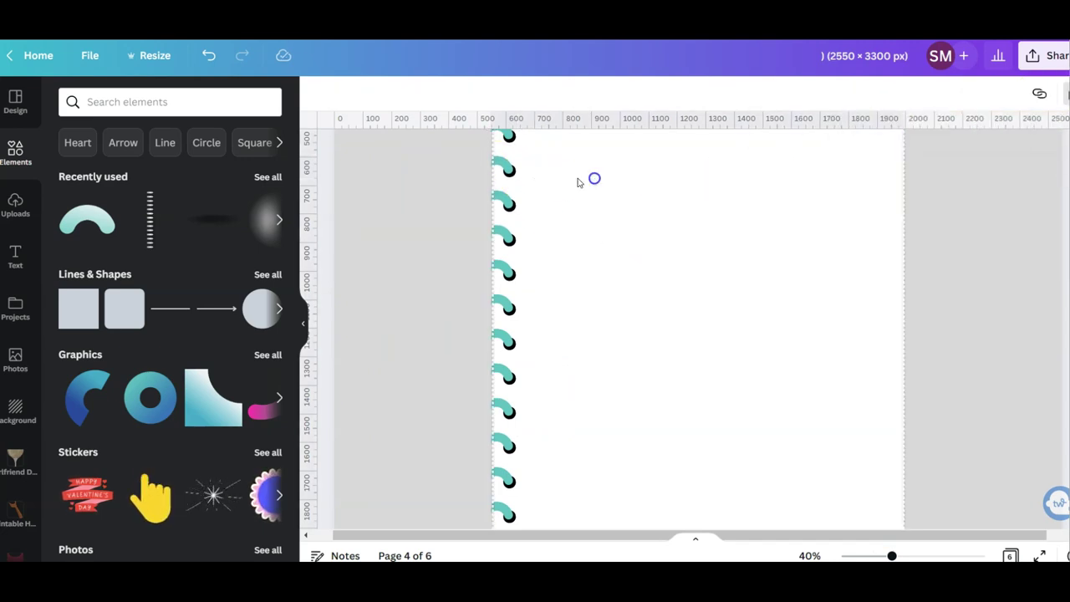
- Pull the second ring's teal arc away from its black dot, then try cropping and cancel
{"action": "left_click", "coordinate": [509, 168]}
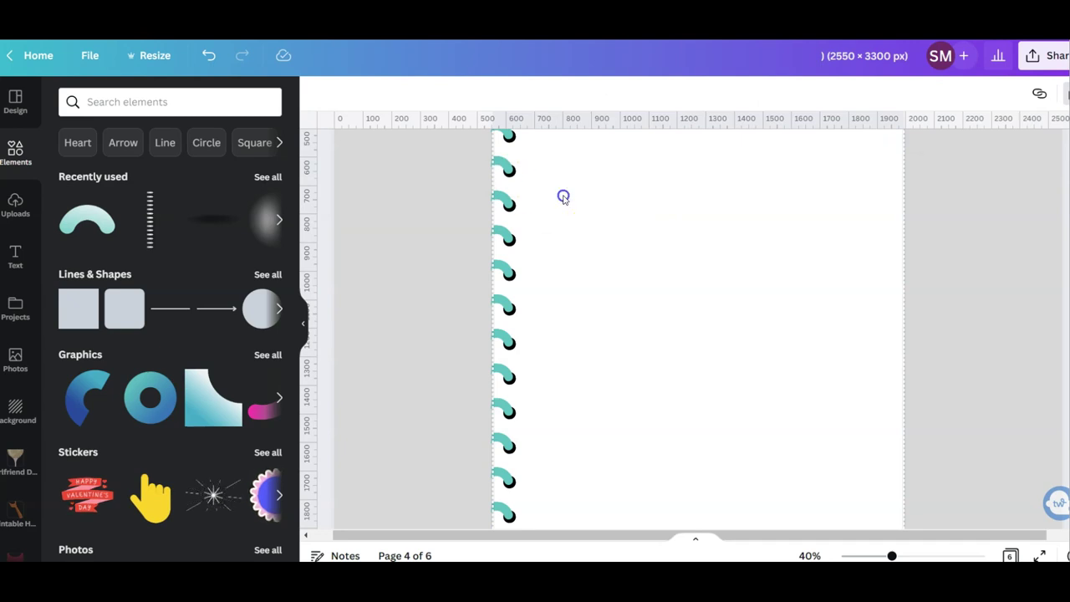
{"action": "left_click", "coordinate": [506, 167]}
{"action": "left_click", "coordinate": [506, 171]}
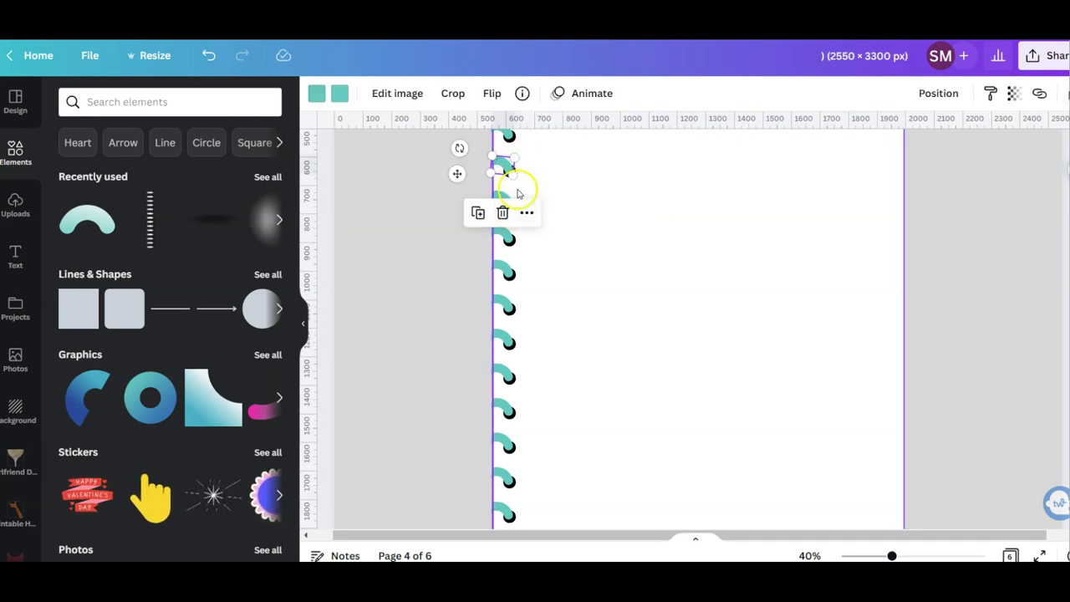
{"action": "left_click_drag", "start_coordinate": [510, 166], "coordinate": [616, 181]}
{"action": "left_click", "coordinate": [452, 99]}
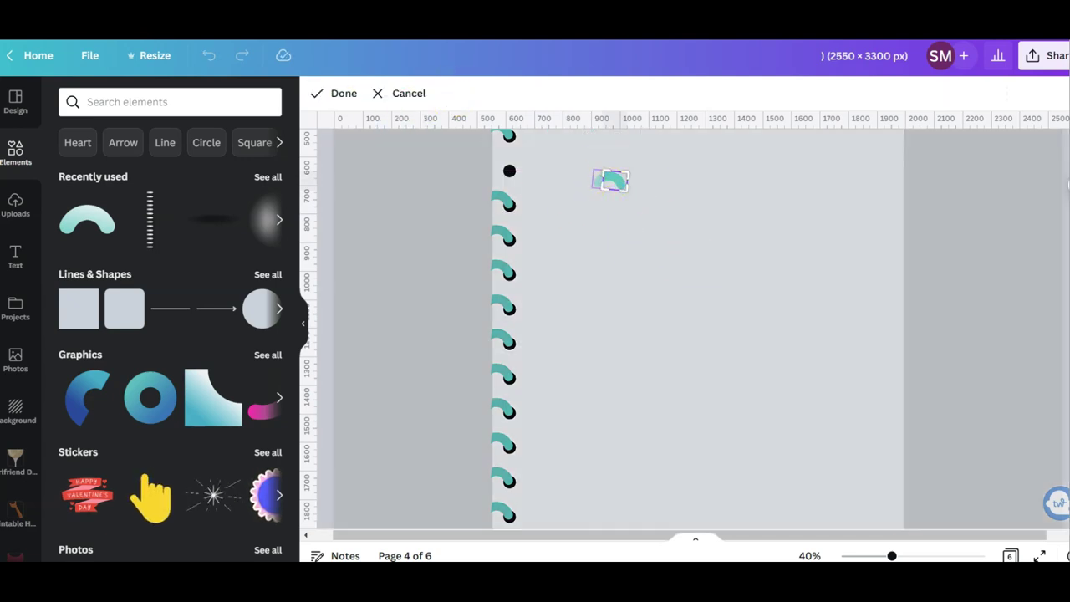
{"action": "left_click_drag", "start_coordinate": [892, 556], "coordinate": [913, 556]}
{"action": "scroll", "coordinate": [705, 351], "scroll_direction": "up", "scroll_amount": 2}
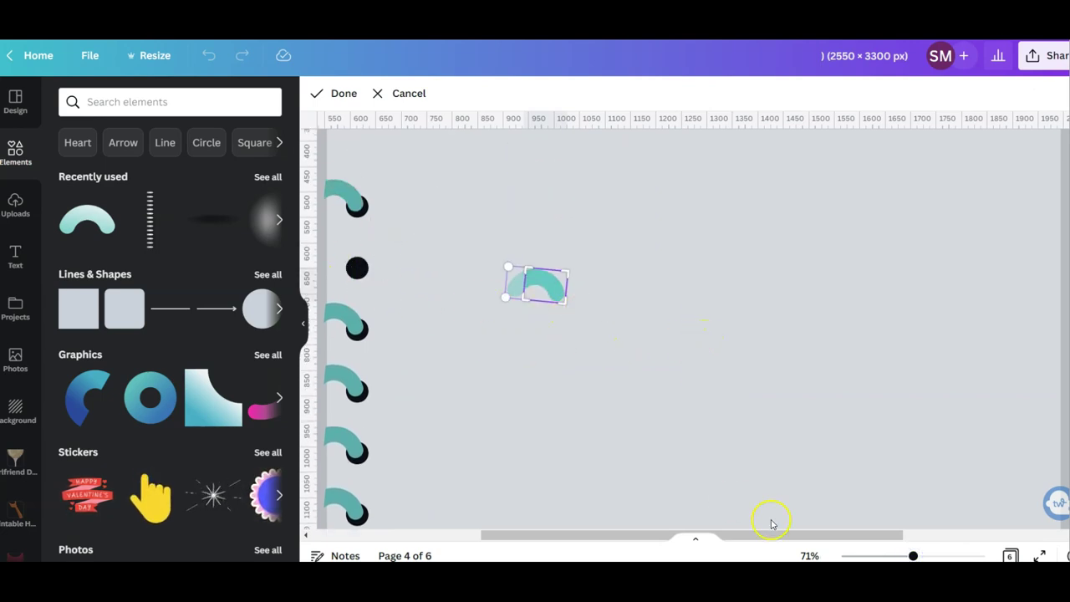
{"action": "left_click_drag", "start_coordinate": [841, 537], "coordinate": [785, 534]}
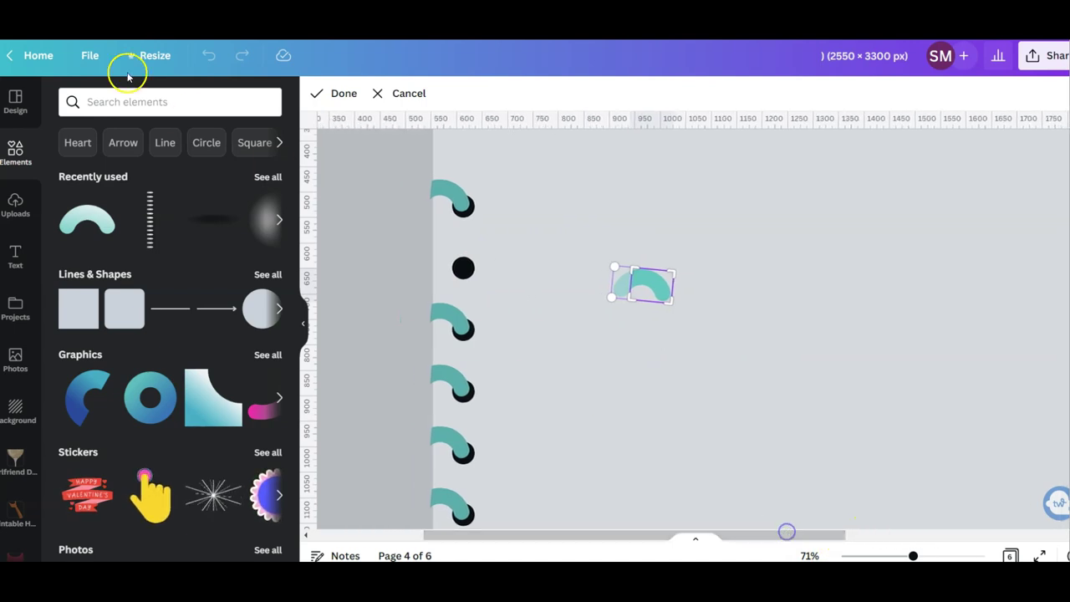
{"action": "left_click", "coordinate": [409, 93]}
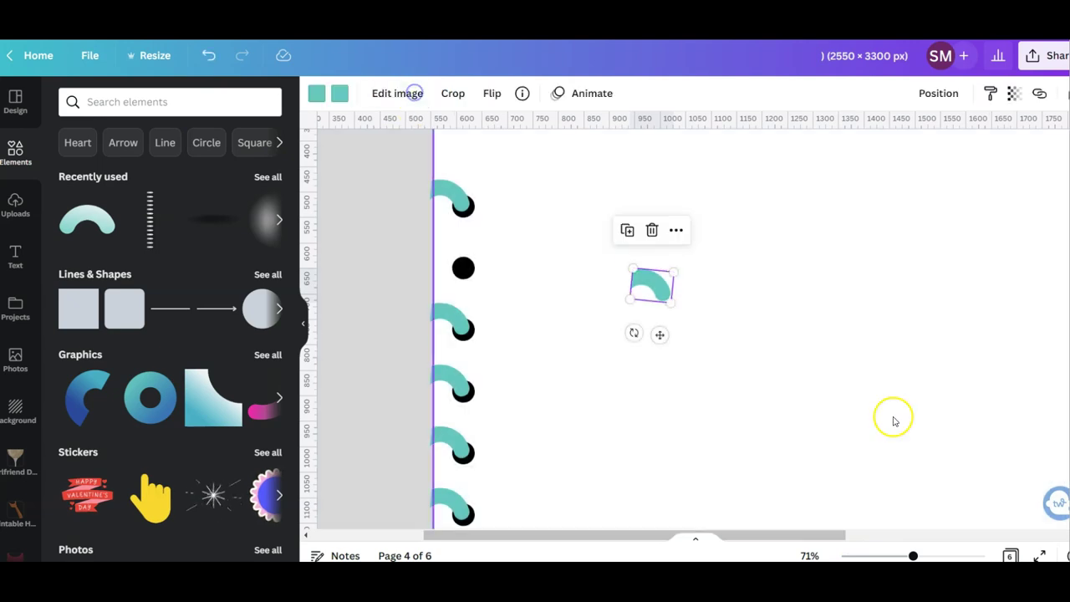